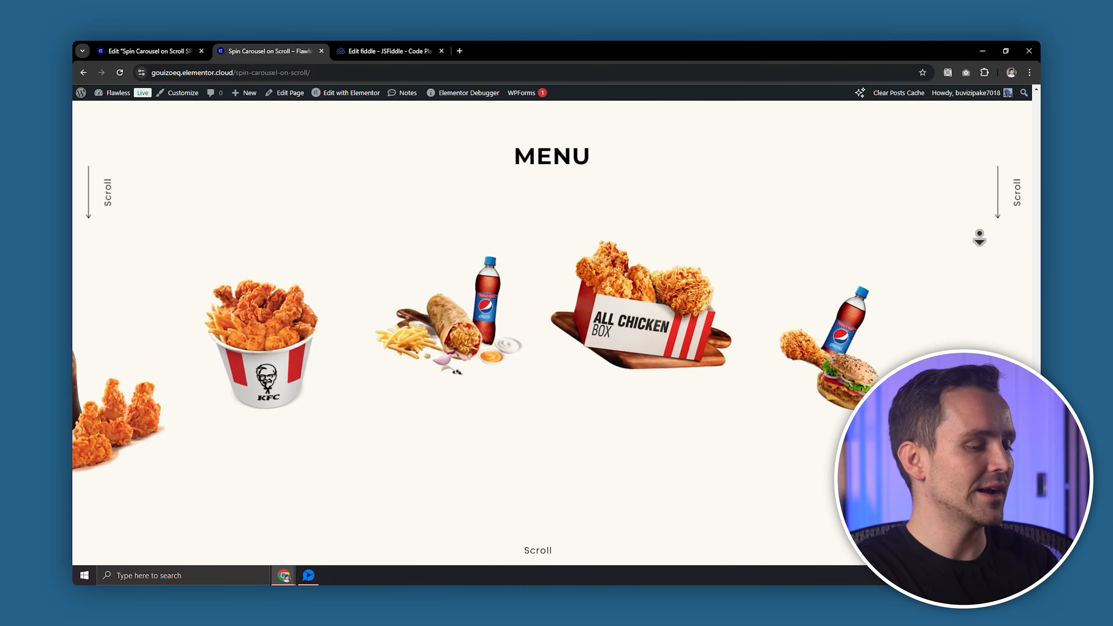
# Examine the published page from the hero to the footer, including how the menu food images spin along the arc while scrolling
pyautogui.middleClick(980, 235)
pyautogui.scroll(5, 552, 333)
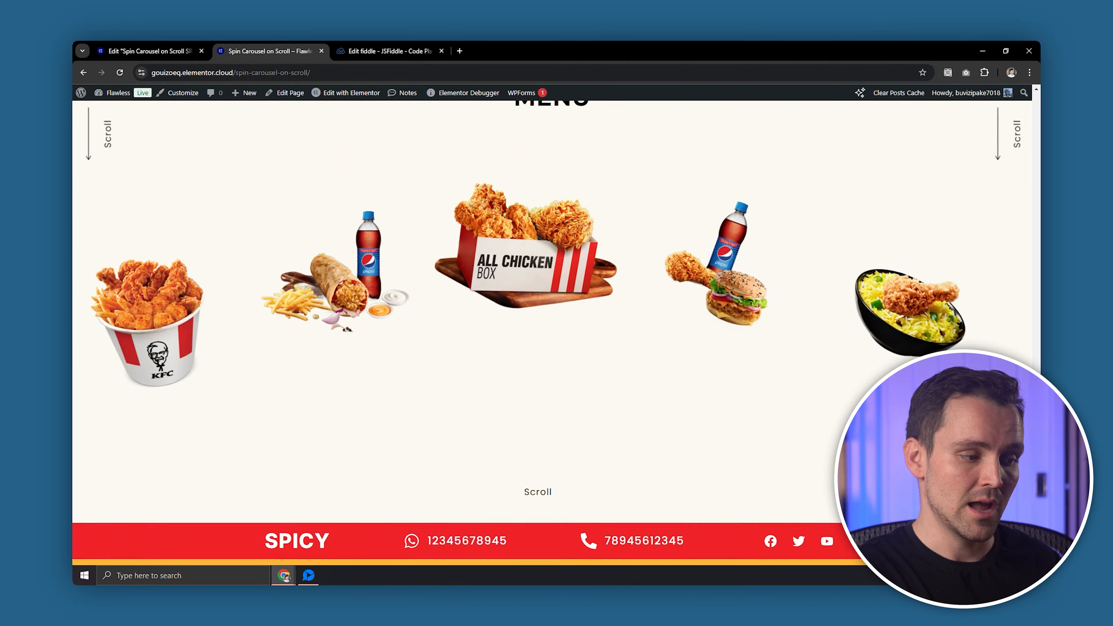
pyautogui.scroll(8, 552, 333)
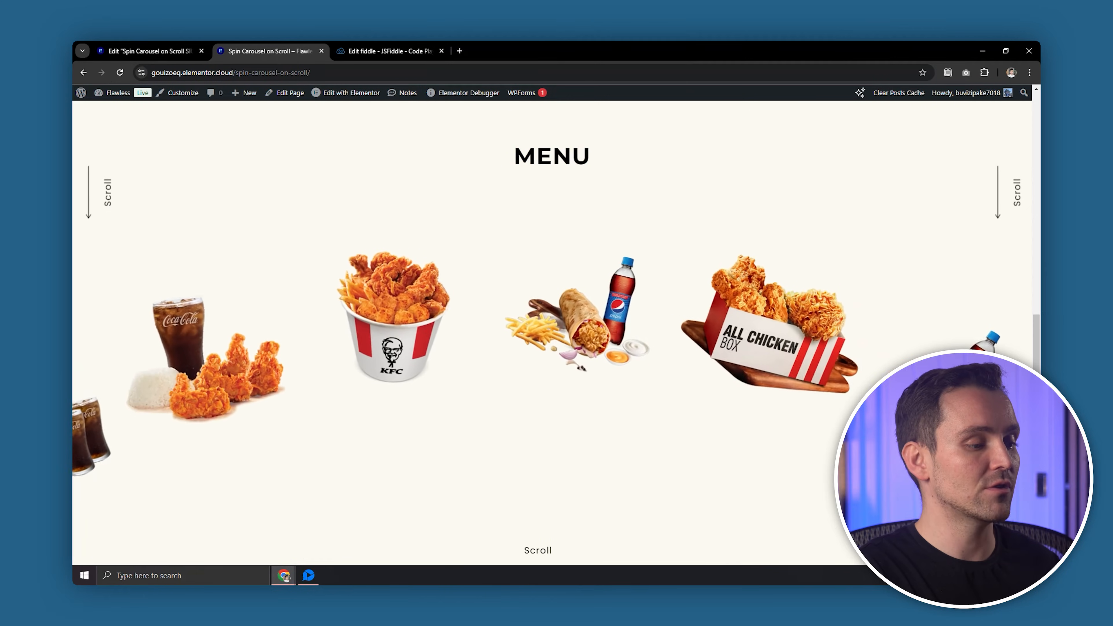
pyautogui.scroll(5, 551, 333)
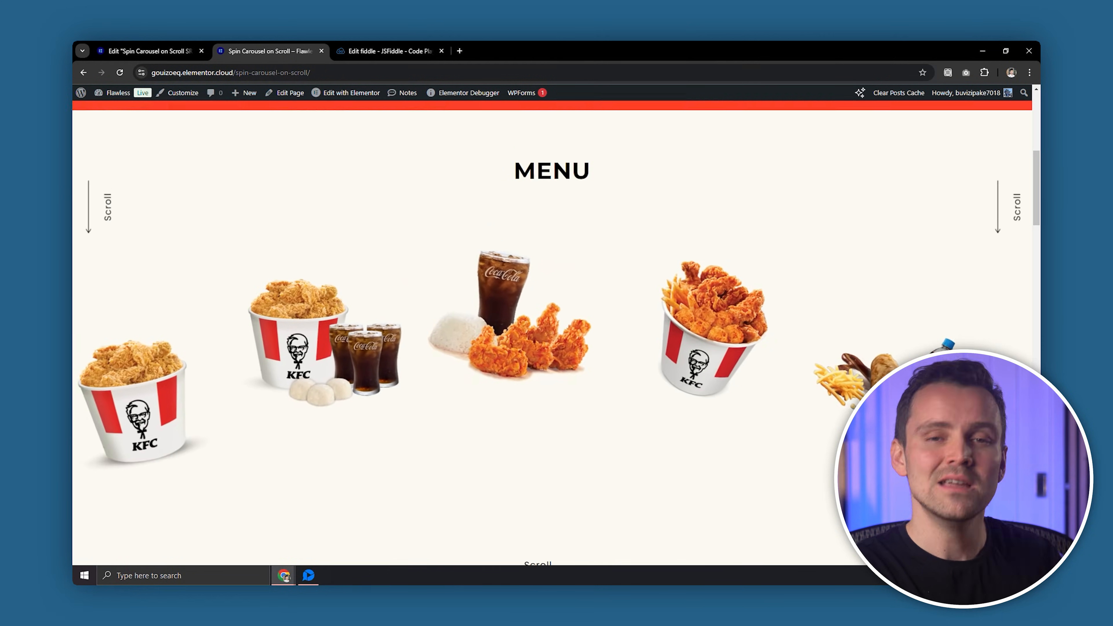
pyautogui.scroll(4, 551, 333)
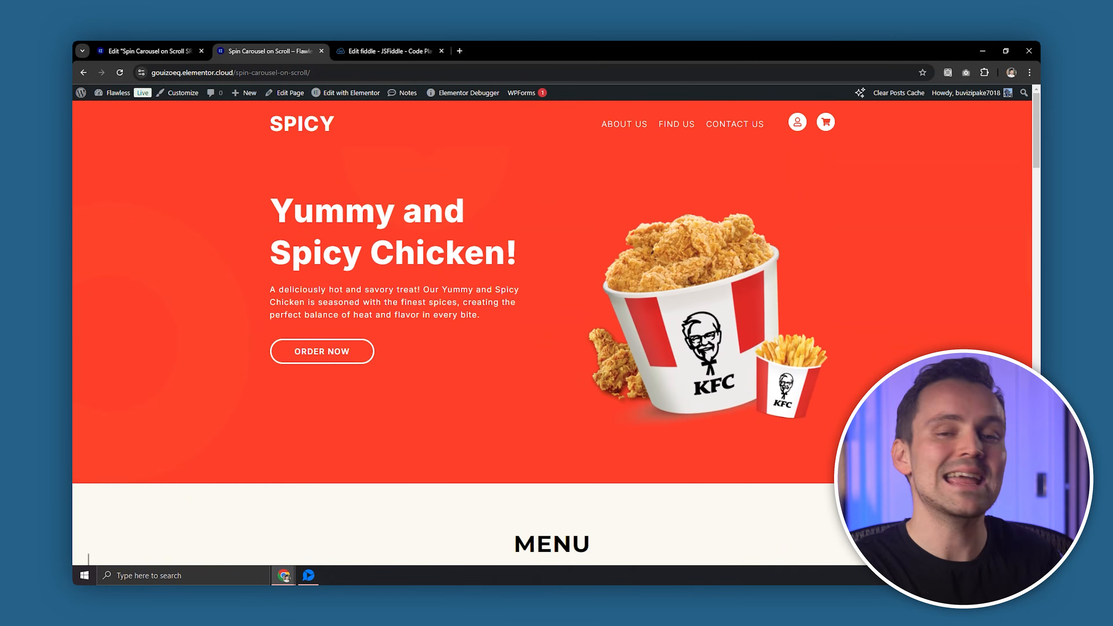
pyautogui.scroll(-8, 968, 210)
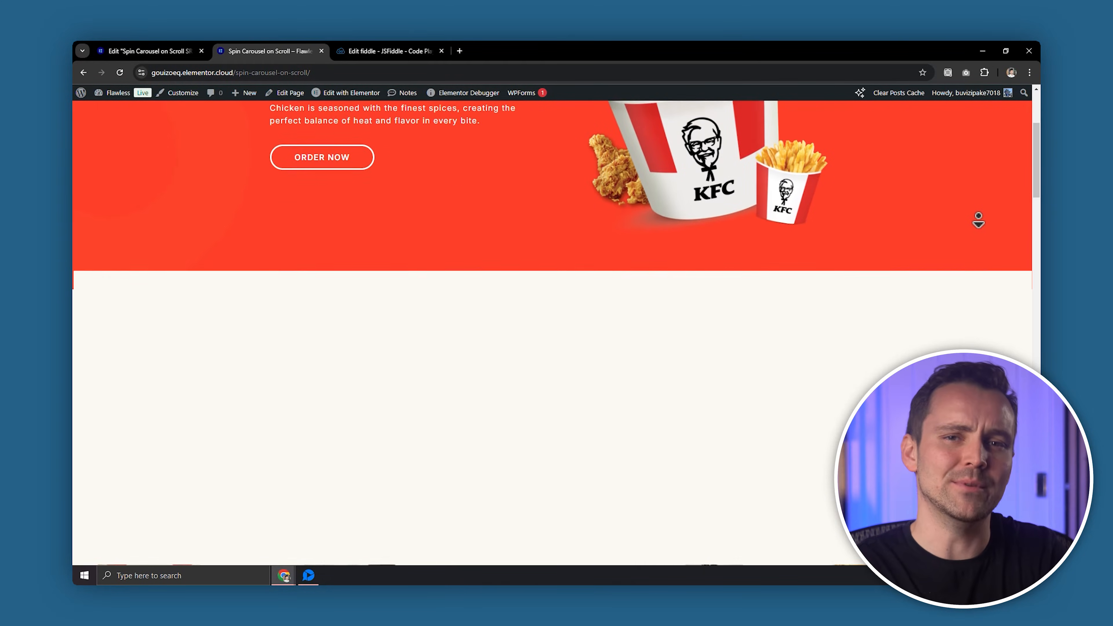
pyautogui.scroll(-1, 552, 333)
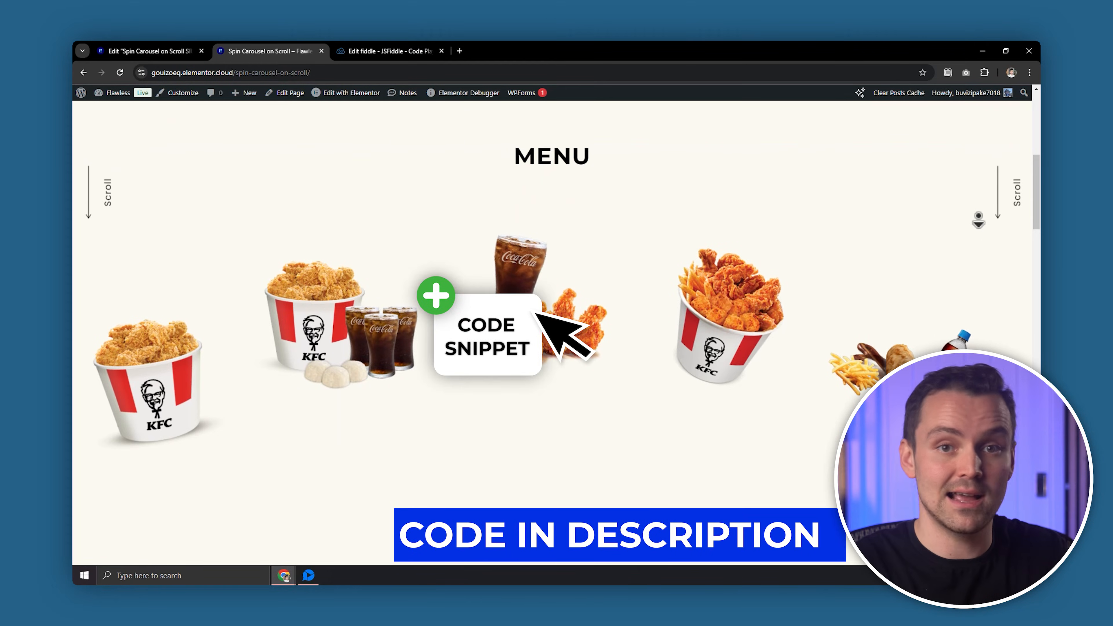
pyautogui.scroll(-5, 978, 218)
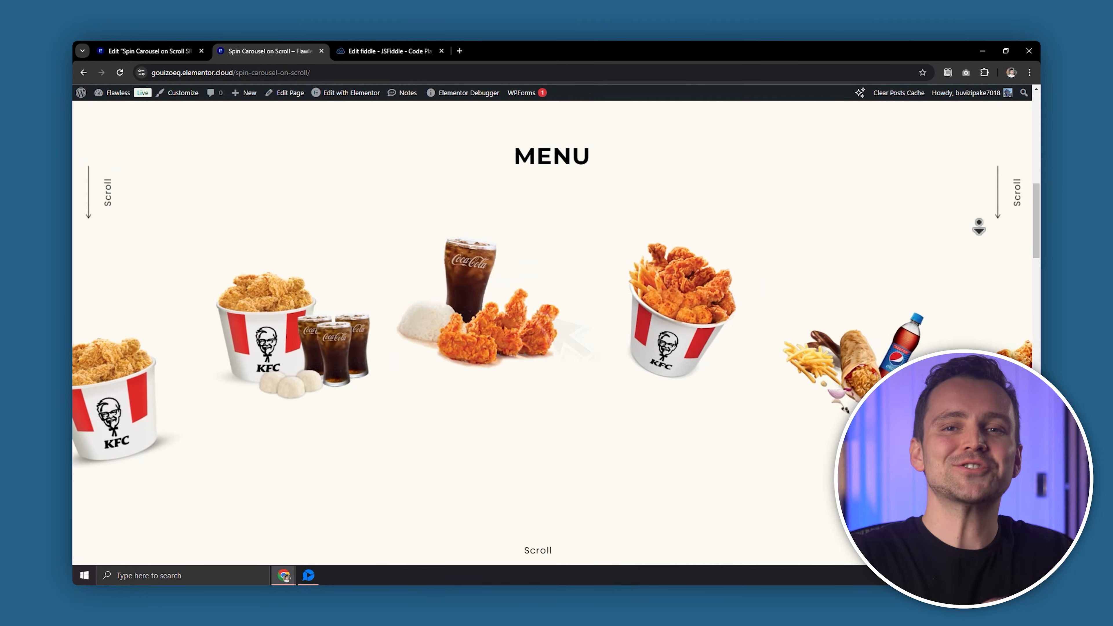
pyautogui.scroll(-5, 978, 233)
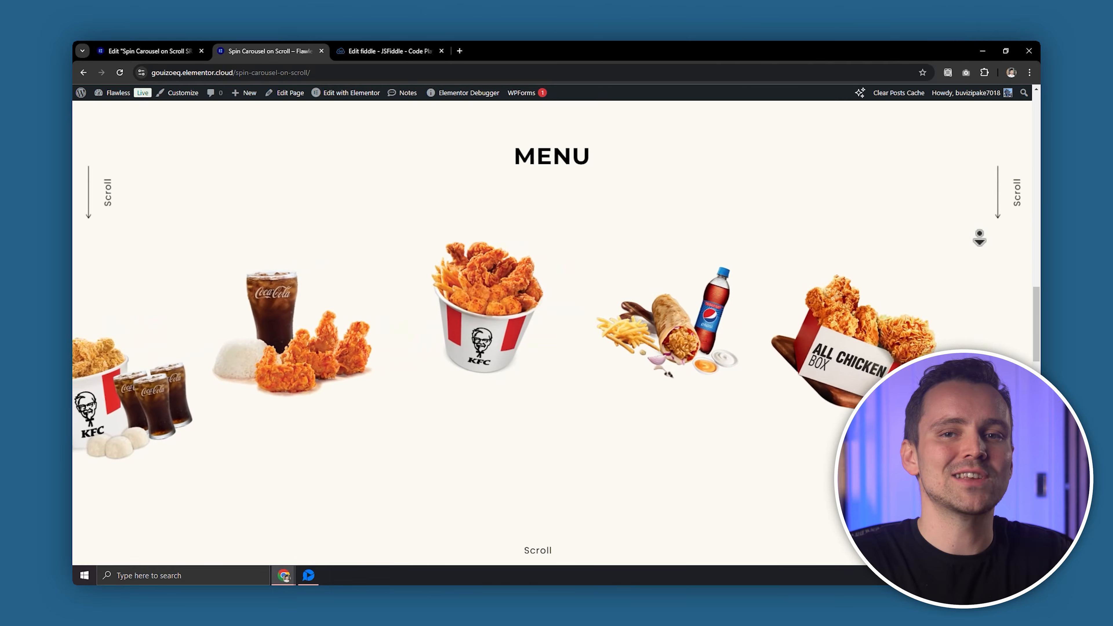
pyautogui.scroll(-5, 979, 237)
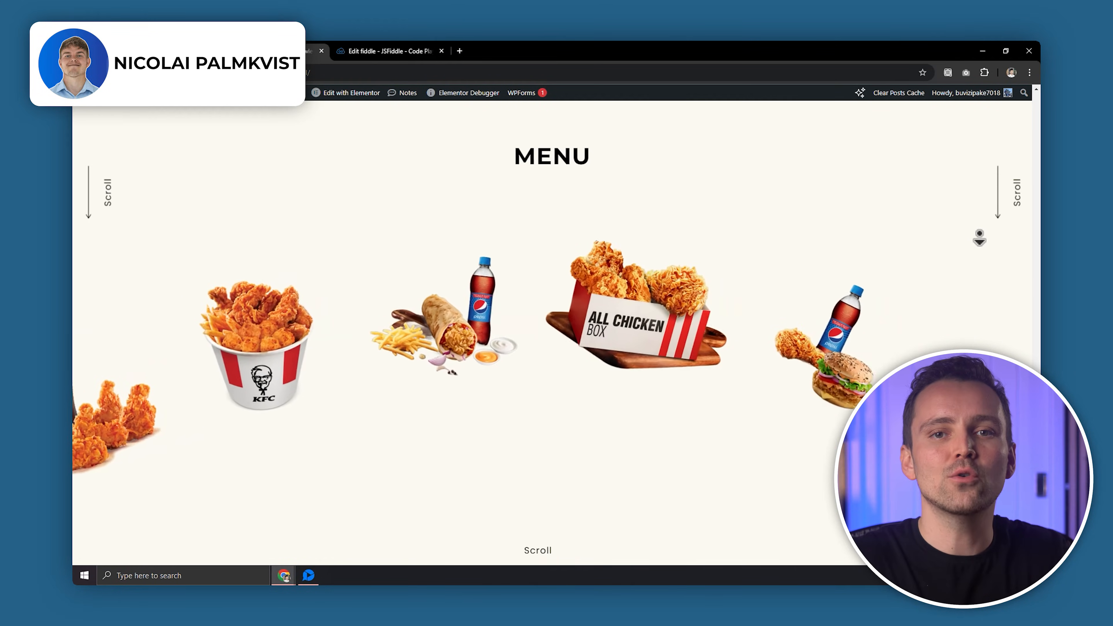
pyautogui.scroll(-5, 979, 237)
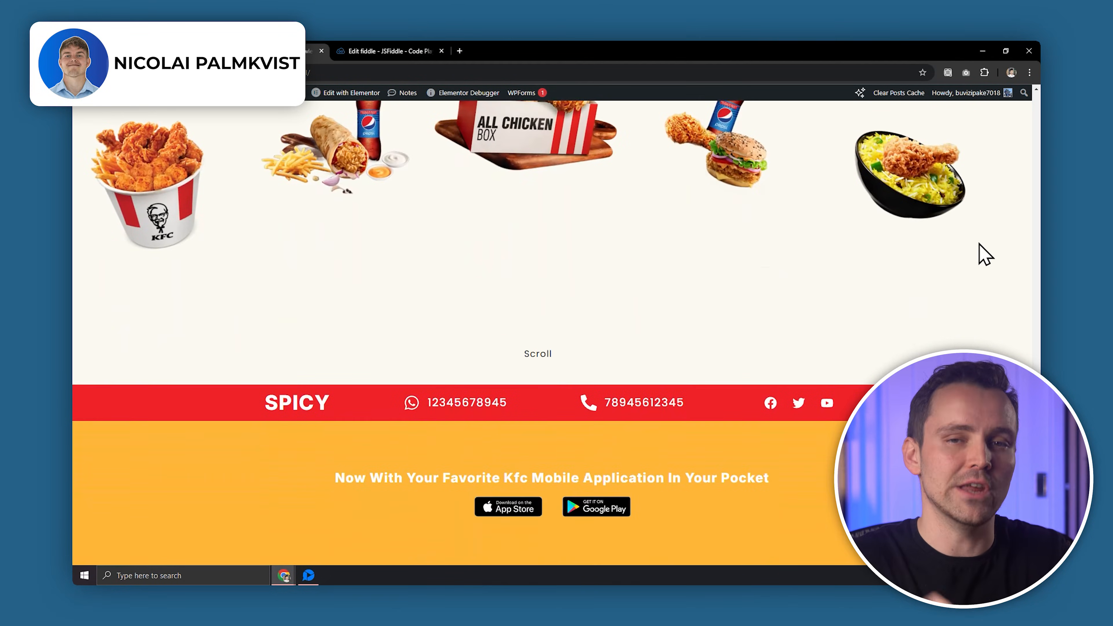
pyautogui.scroll(5, 552, 329)
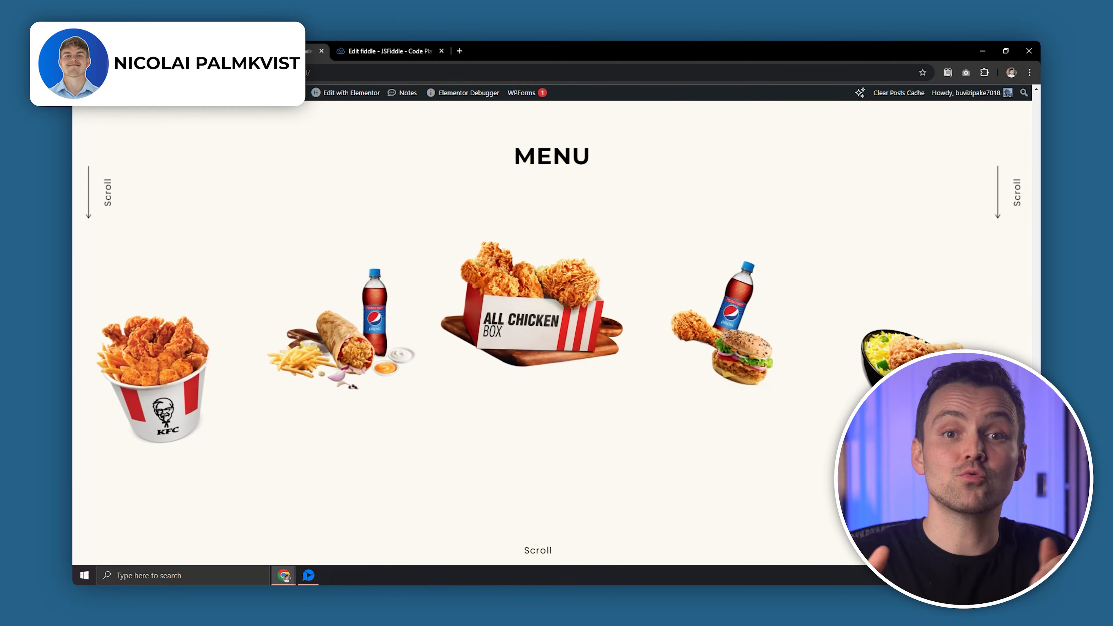
pyautogui.scroll(5, 552, 329)
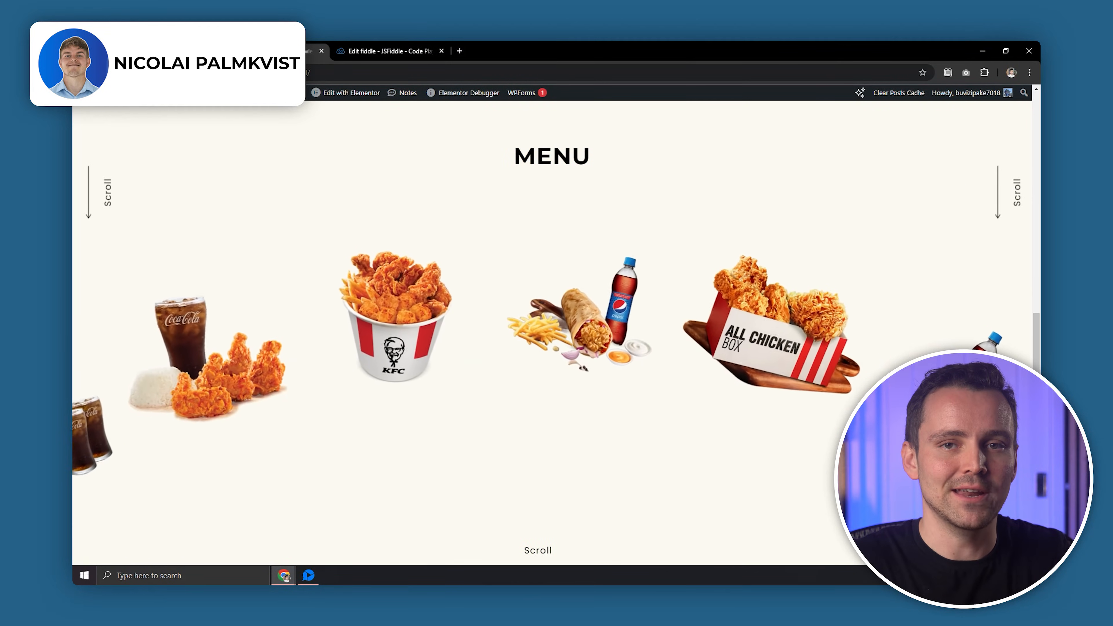
pyautogui.scroll(3, 552, 328)
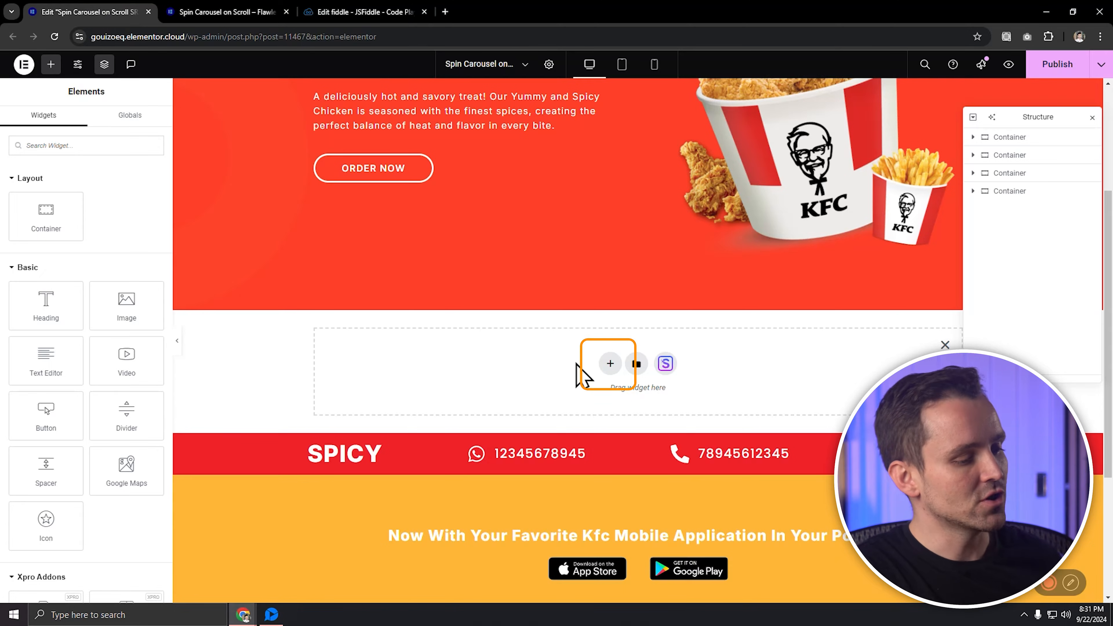
# Add a single-column container below the hero section with full-width content and a minimum height of 500 vh
pyautogui.click(611, 363)
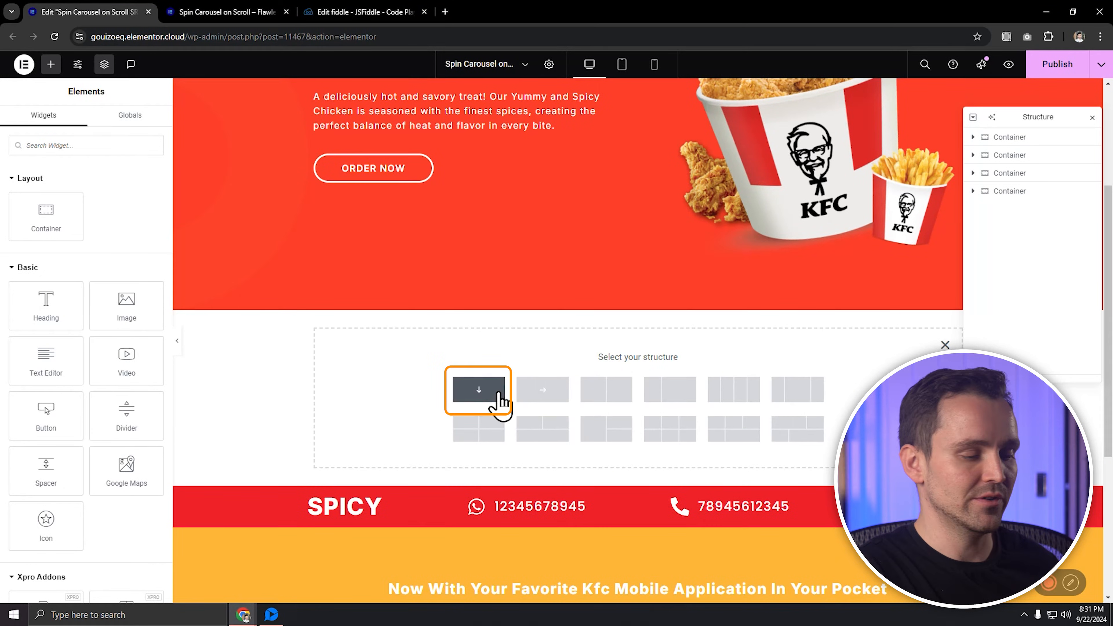
pyautogui.click(479, 389)
pyautogui.click(131, 198)
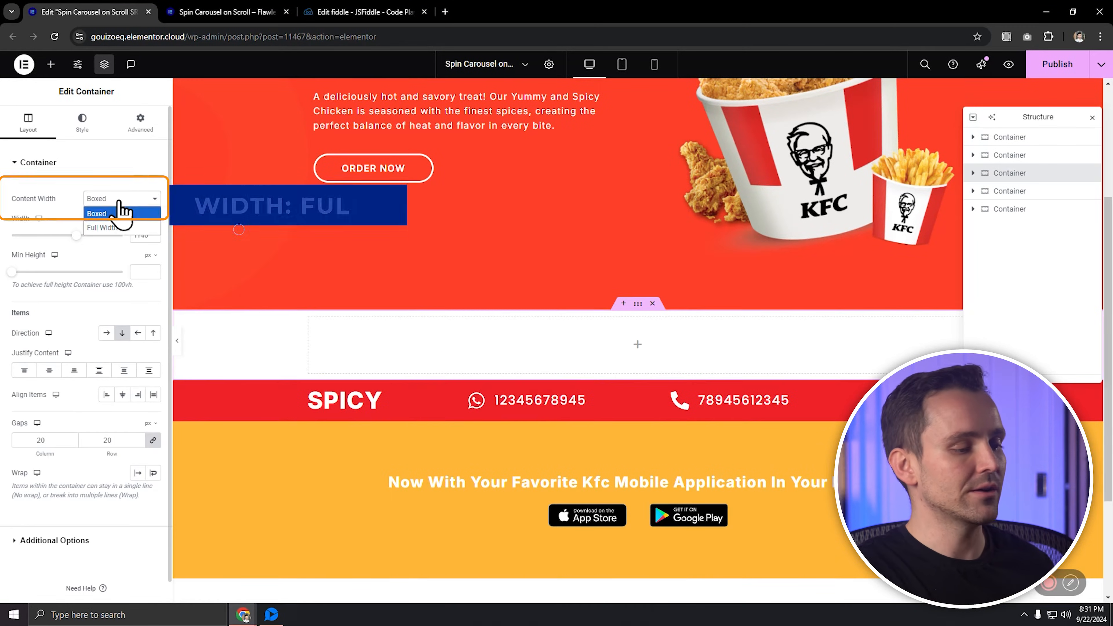
pyautogui.click(117, 228)
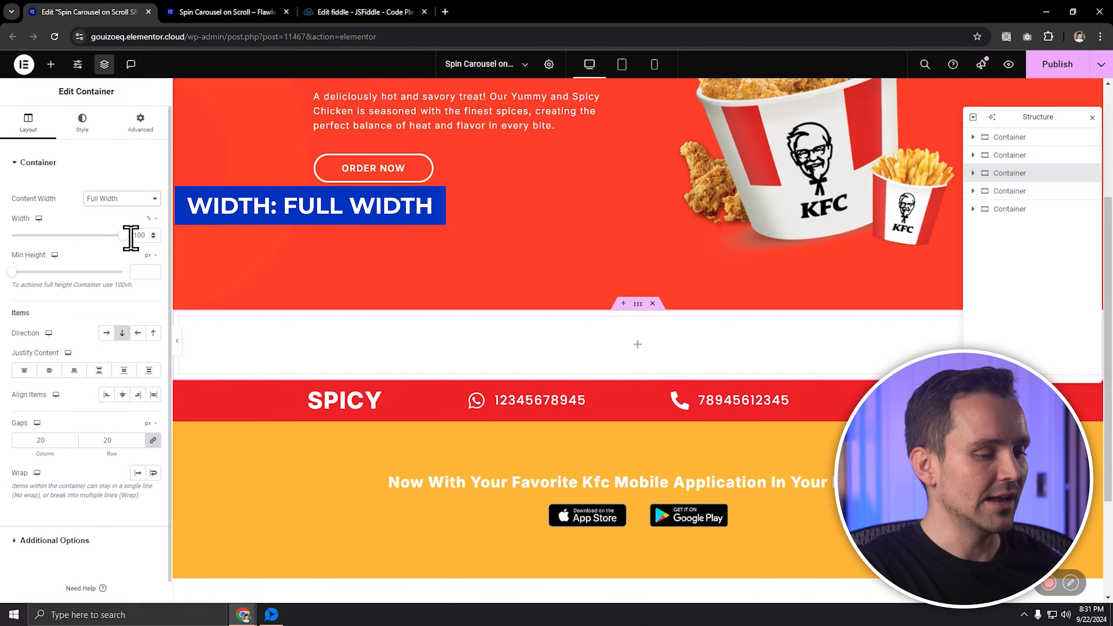
pyautogui.click(150, 255)
pyautogui.click(148, 307)
pyautogui.click(136, 272)
pyautogui.write('500')
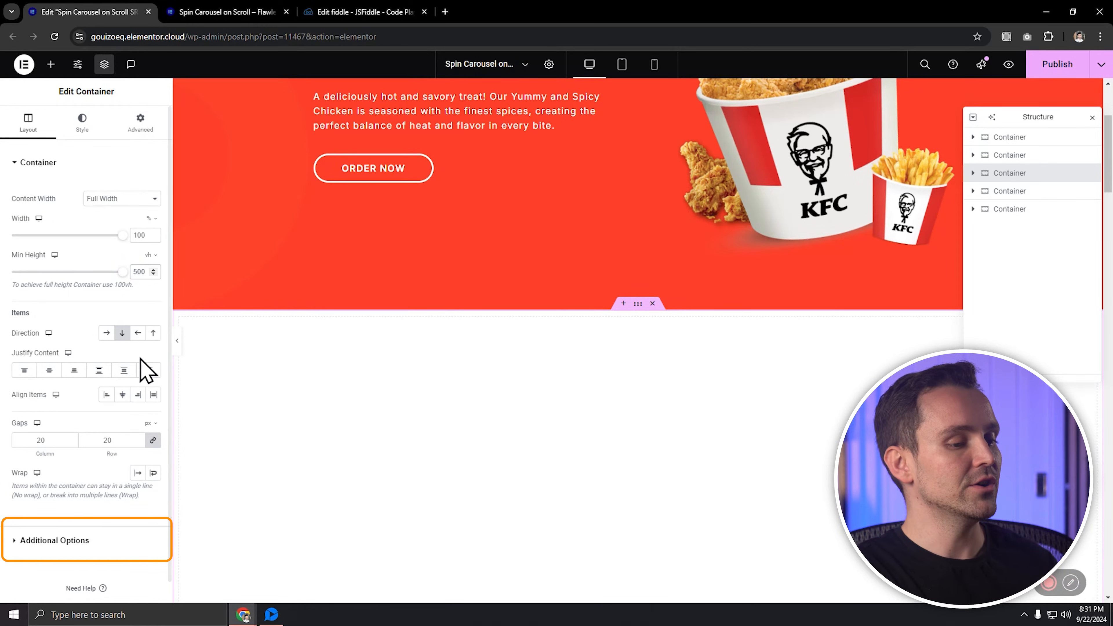
# Set the new container's overflow to Hidden
pyautogui.click(71, 542)
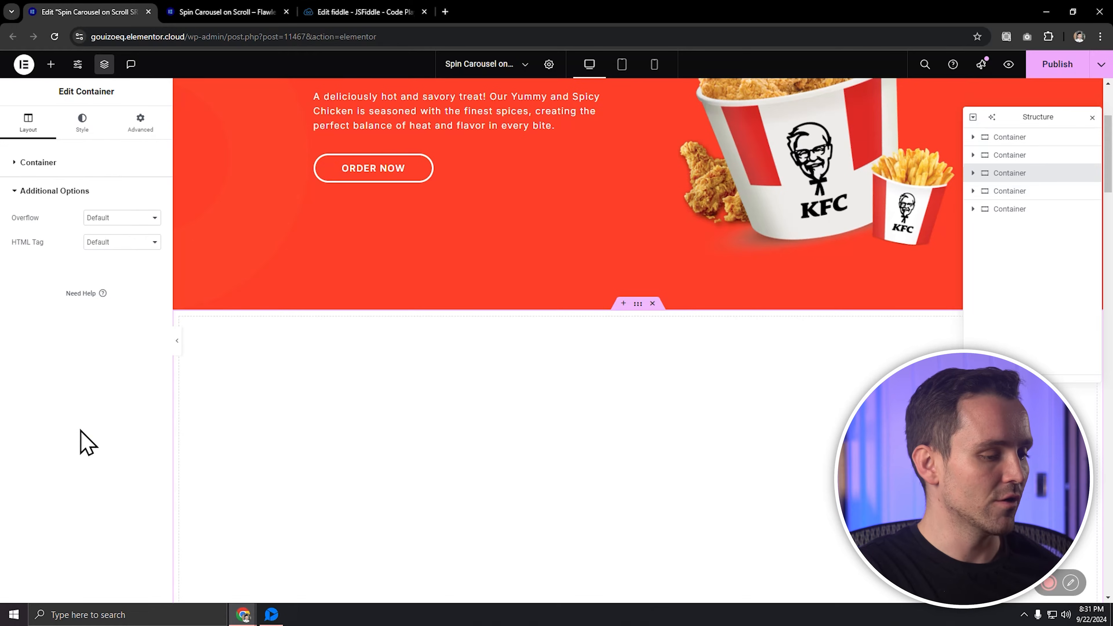
pyautogui.click(107, 219)
pyautogui.click(117, 247)
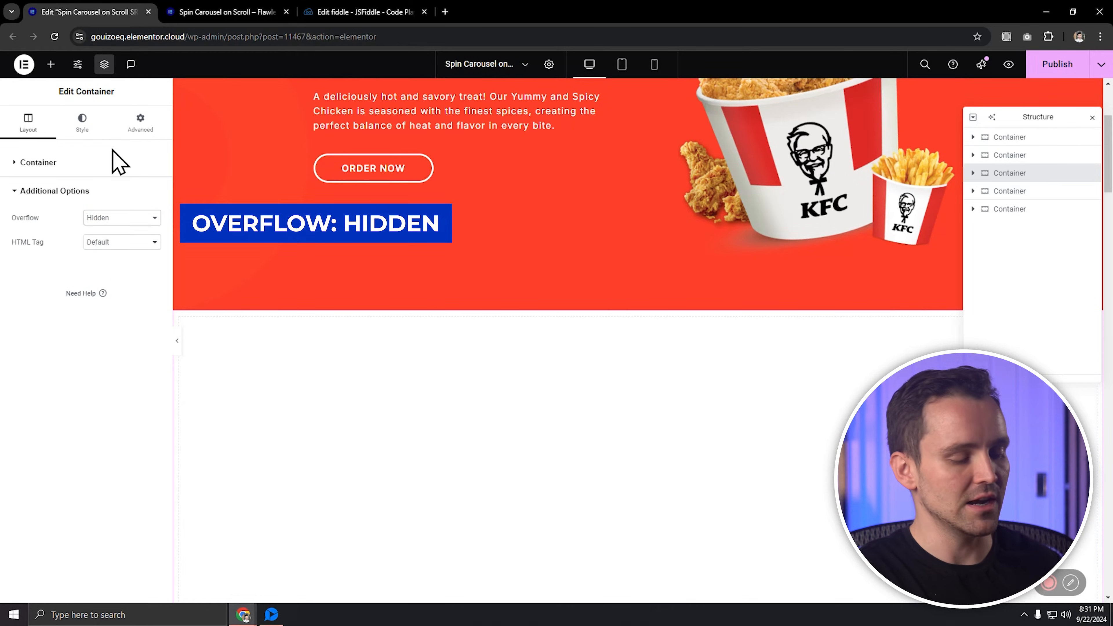
# Give the container a classic background with the colour #FAF8F1
pyautogui.click(95, 127)
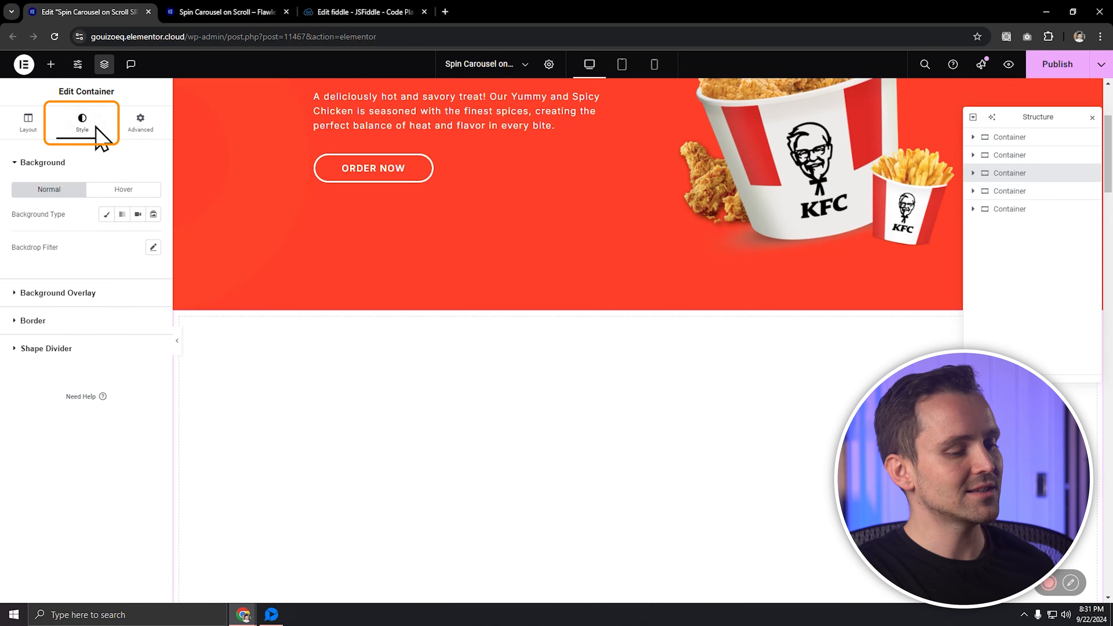
pyautogui.click(105, 215)
pyautogui.click(153, 239)
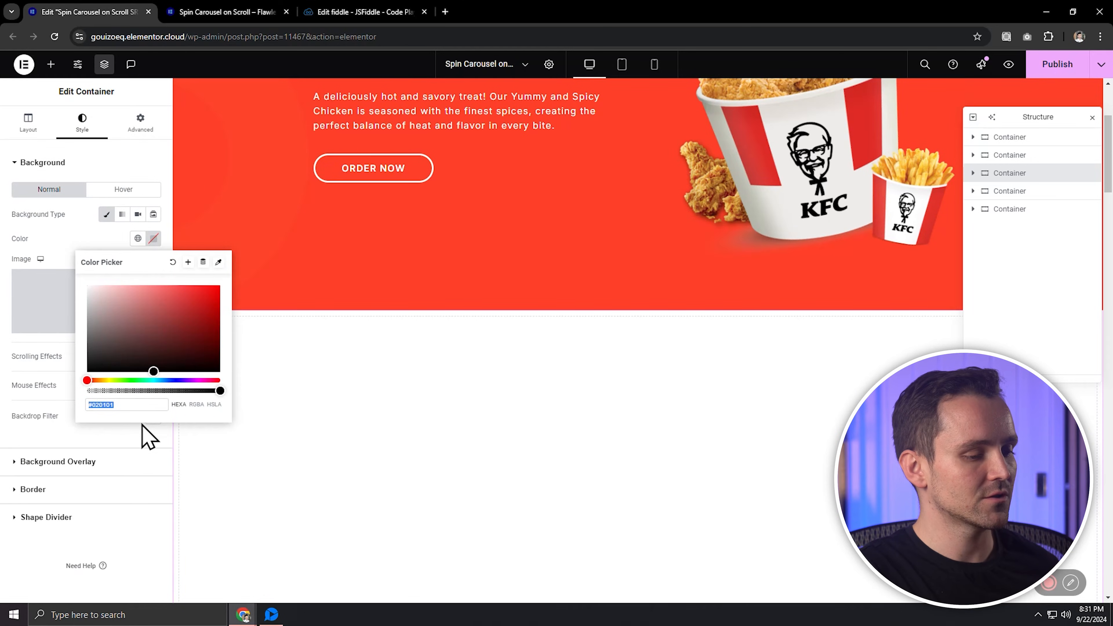
pyautogui.write('faf8f1')
pyautogui.click(93, 238)
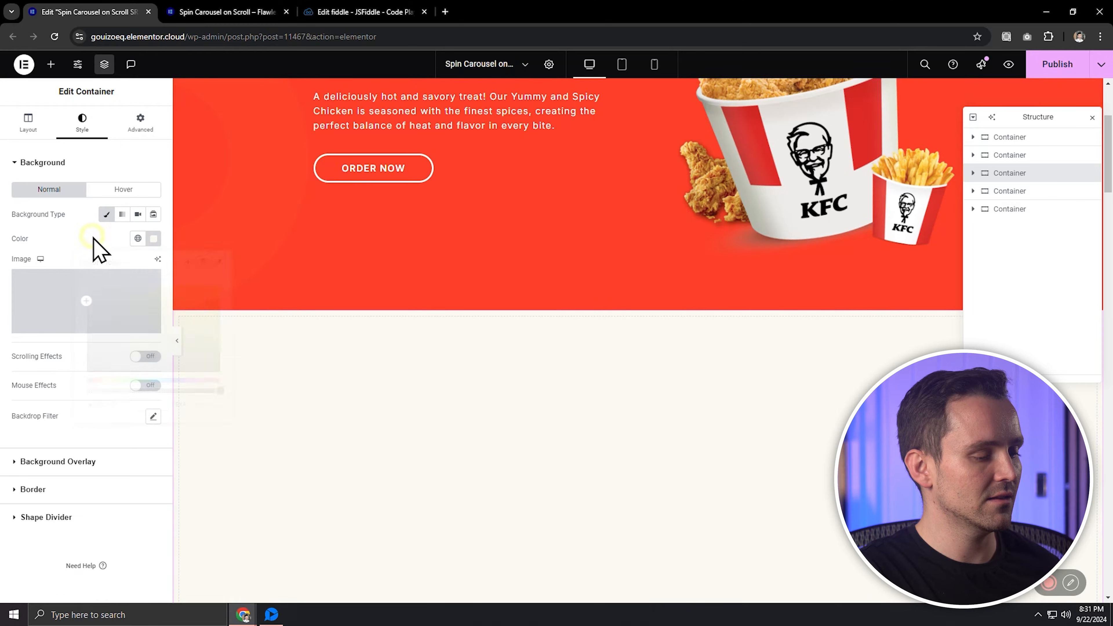
# Assign the CSS class scroller to the container
pyautogui.click(140, 127)
pyautogui.click(127, 463)
pyautogui.write('scr')
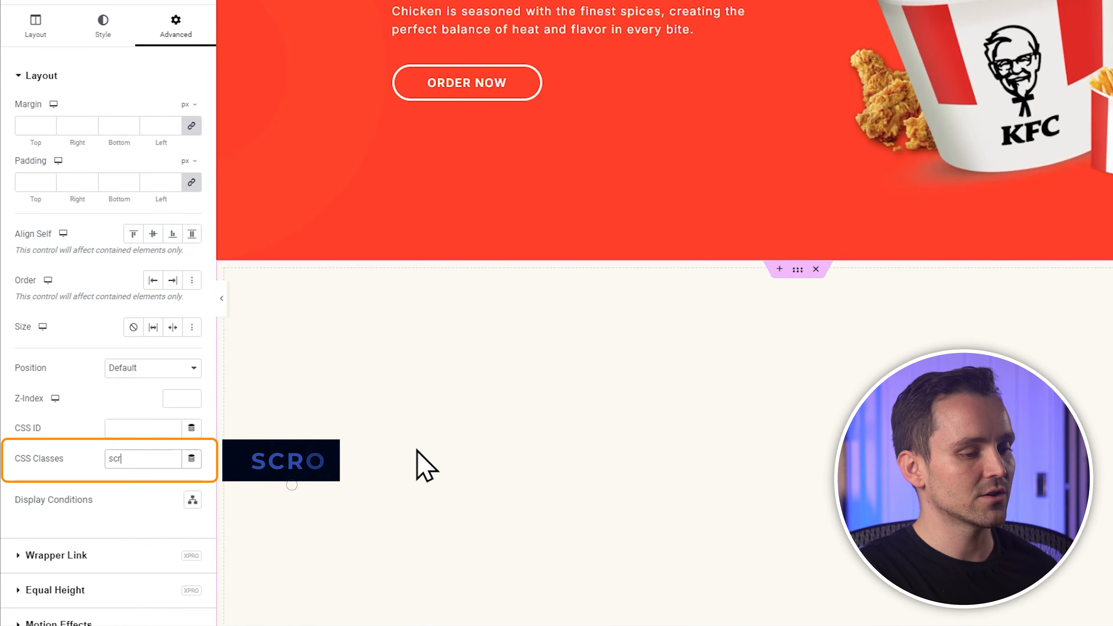
pyautogui.write('oller')
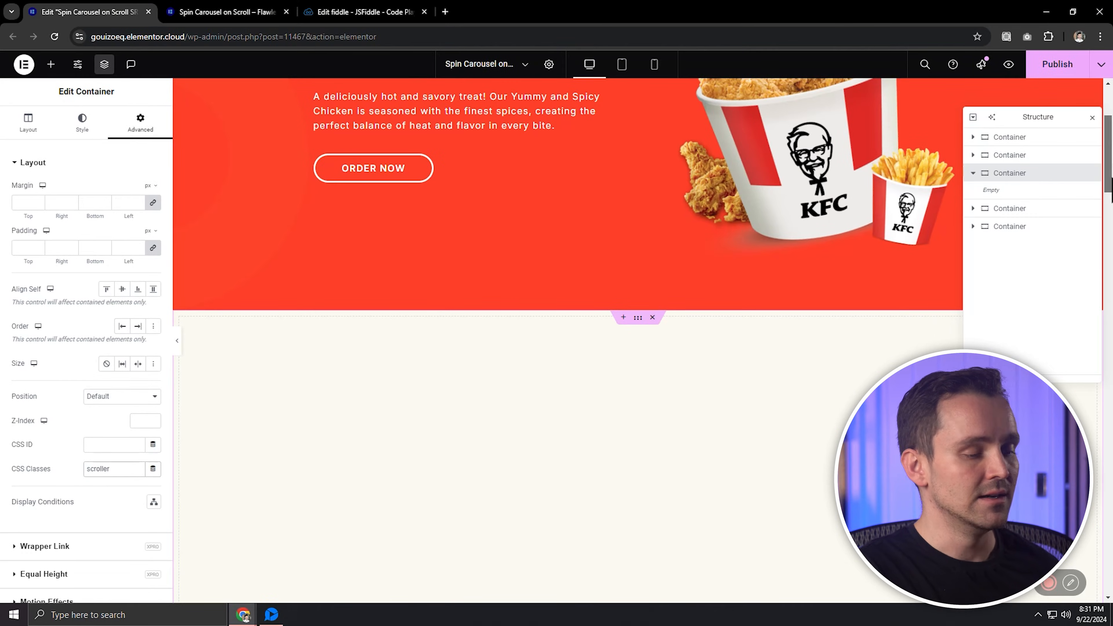
# Nest a second container inside the scroller container, with full-width content and a minimum height of 100 vh
pyautogui.moveTo(1110, 193); pyautogui.dragTo(1111, 252)
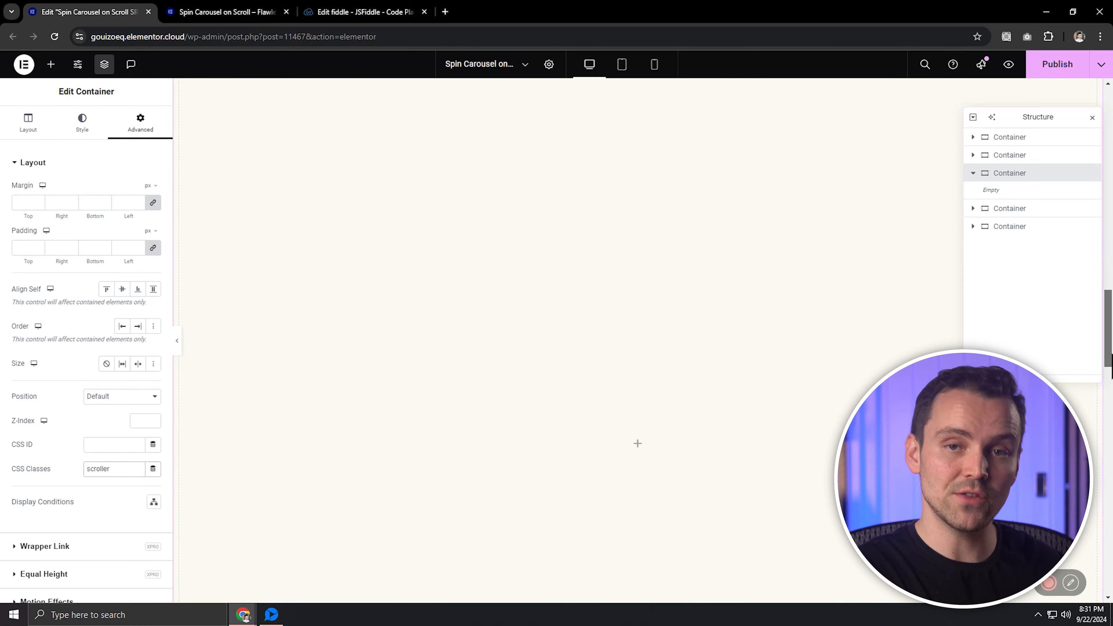
pyautogui.moveTo(1111, 518); pyautogui.dragTo(1112, 185)
pyautogui.click(58, 66)
pyautogui.moveTo(50, 216); pyautogui.dragTo(641, 422)
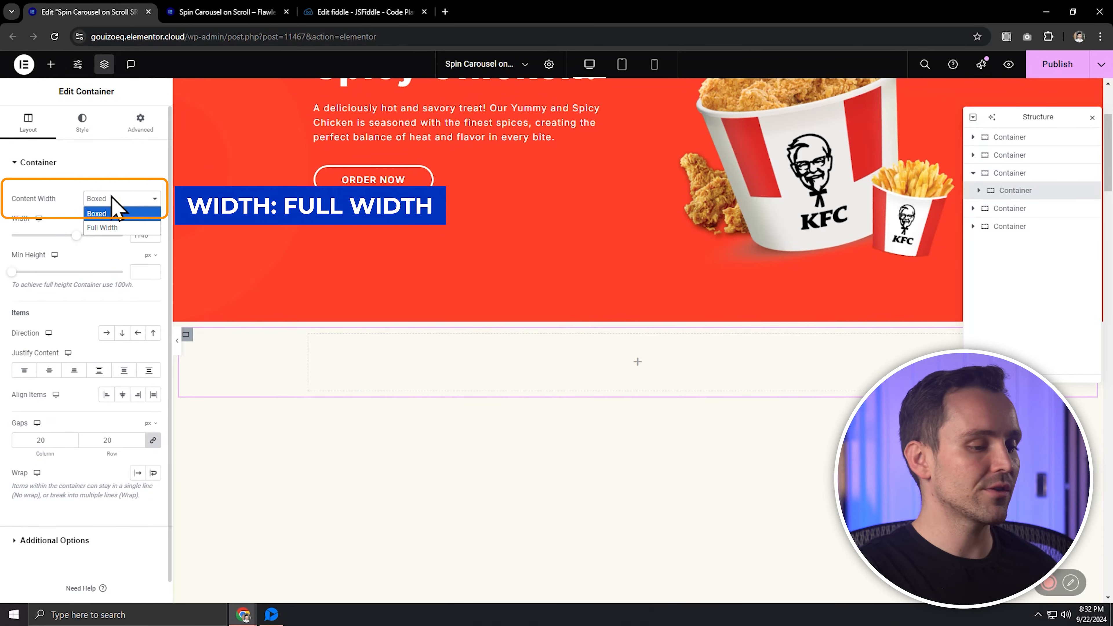
pyautogui.click(105, 227)
pyautogui.click(149, 255)
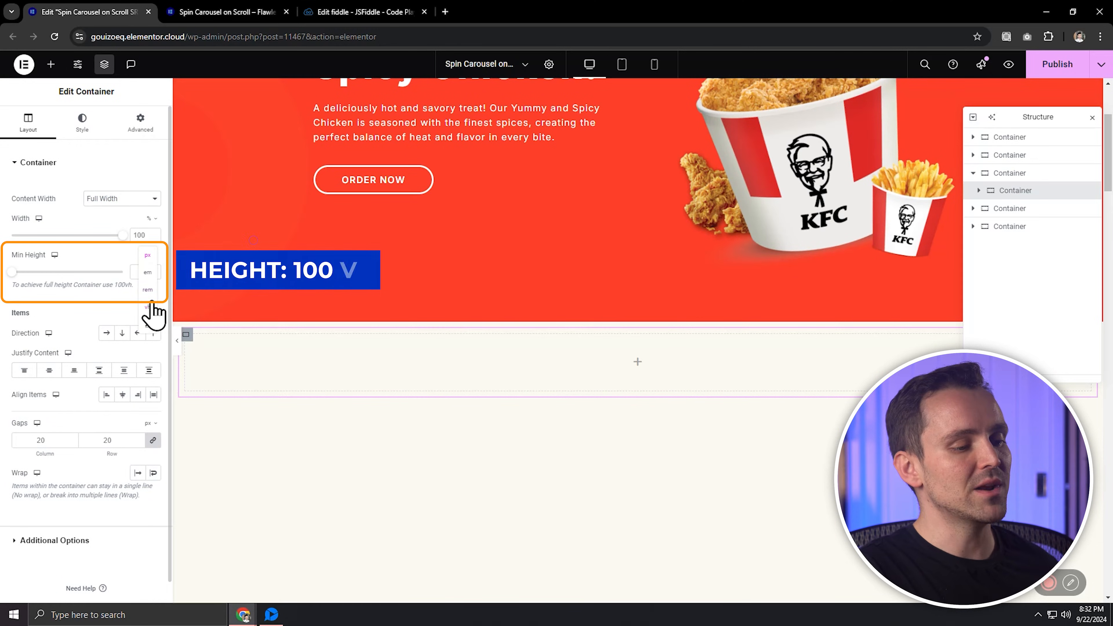
pyautogui.click(148, 307)
pyautogui.click(141, 268)
pyautogui.write('100')
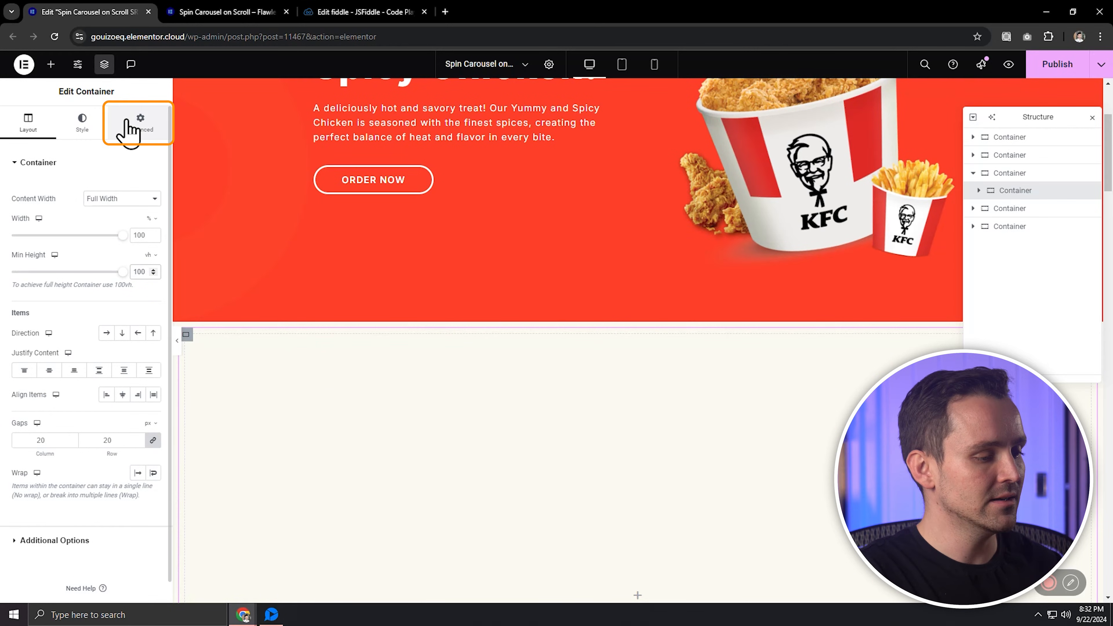
# Set the inner container's padding to 50 px on top and 0 elsewhere, and make it sticky to the top with Stay In Column enabled
pyautogui.click(135, 124)
pyautogui.click(152, 248)
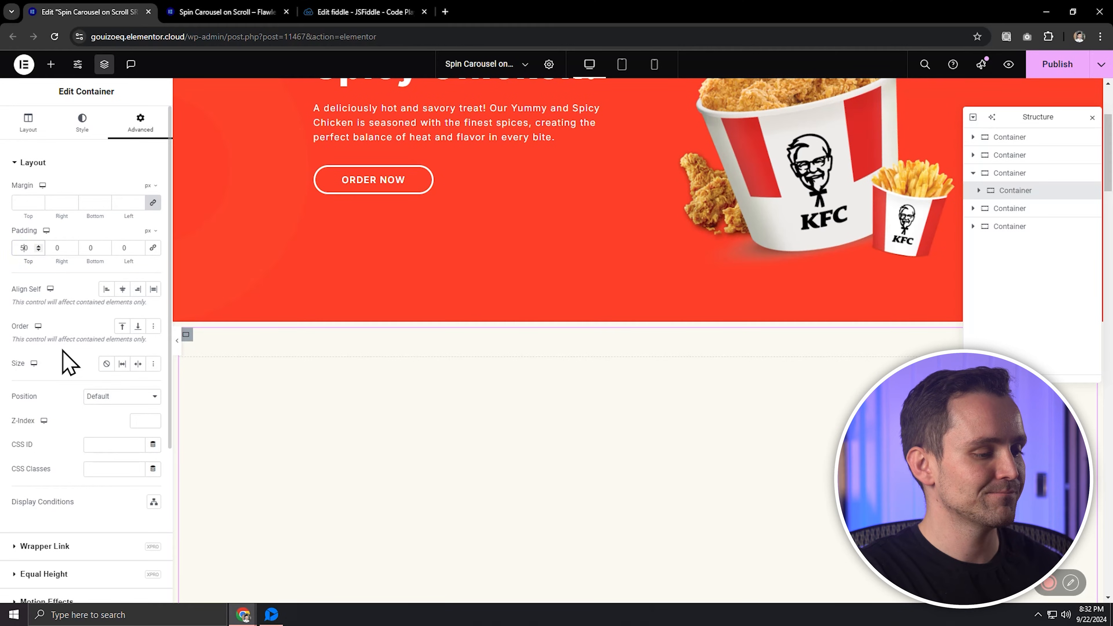
pyautogui.scroll(-5, 156, 368)
pyautogui.click(107, 392)
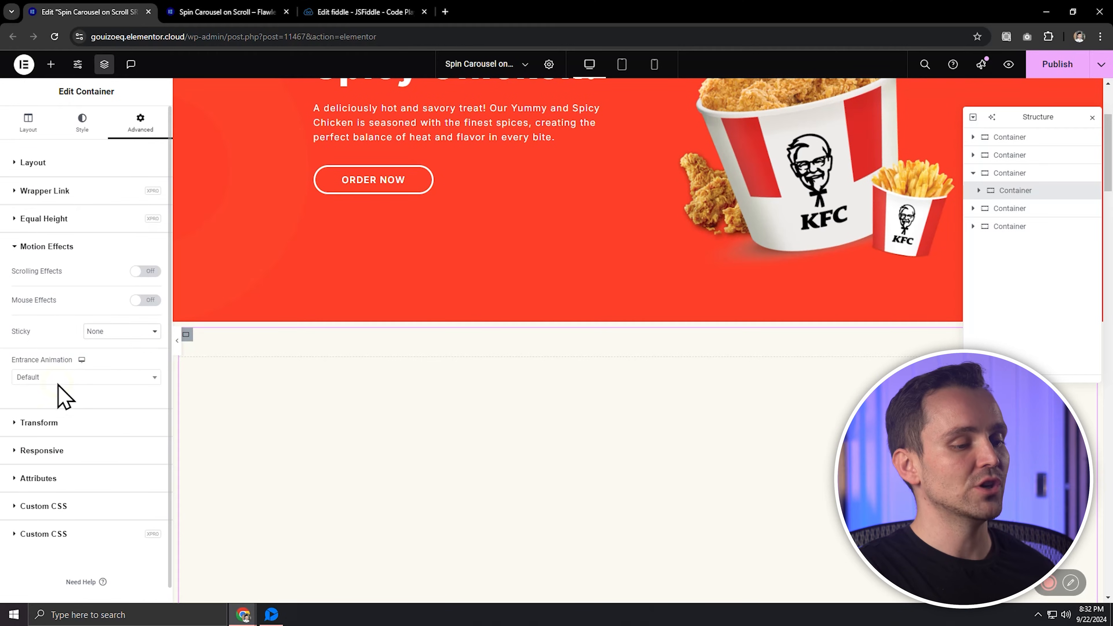
pyautogui.click(109, 335)
pyautogui.click(119, 360)
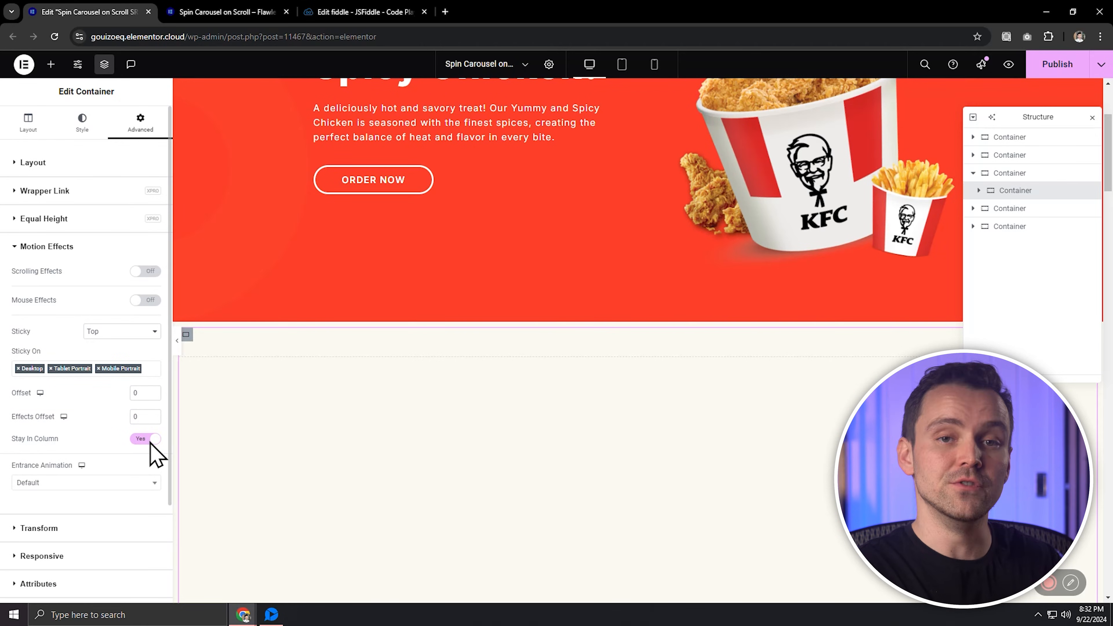
# Add a Heading widget inside the outer container above the inner one, and expand the inner container in the structure
pyautogui.click(51, 65)
pyautogui.moveTo(75, 283); pyautogui.dragTo(559, 353)
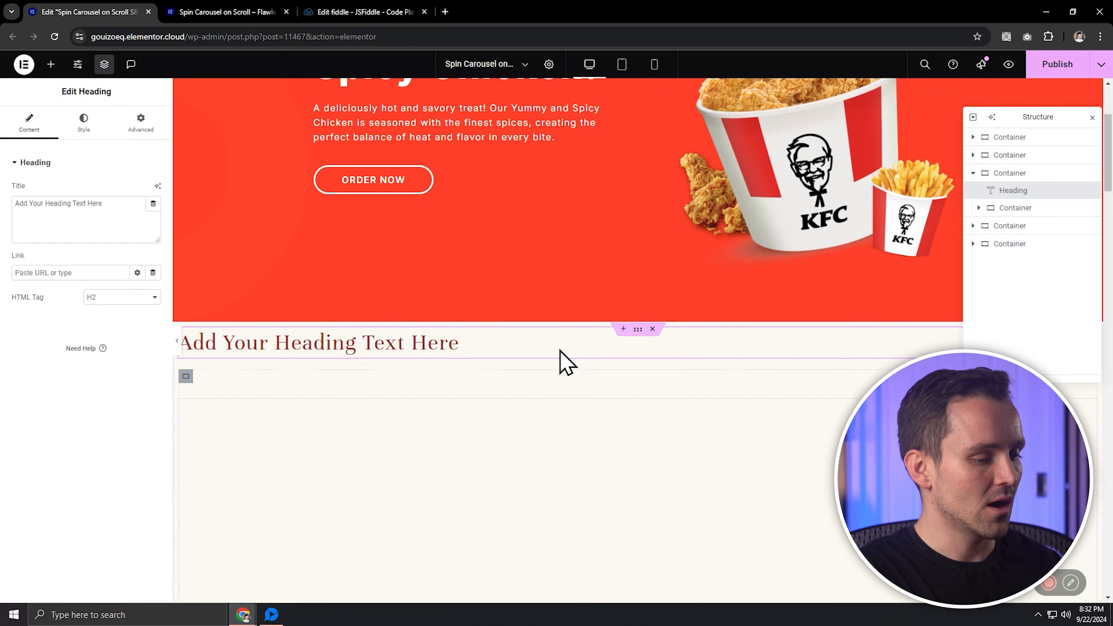
pyautogui.click(978, 208)
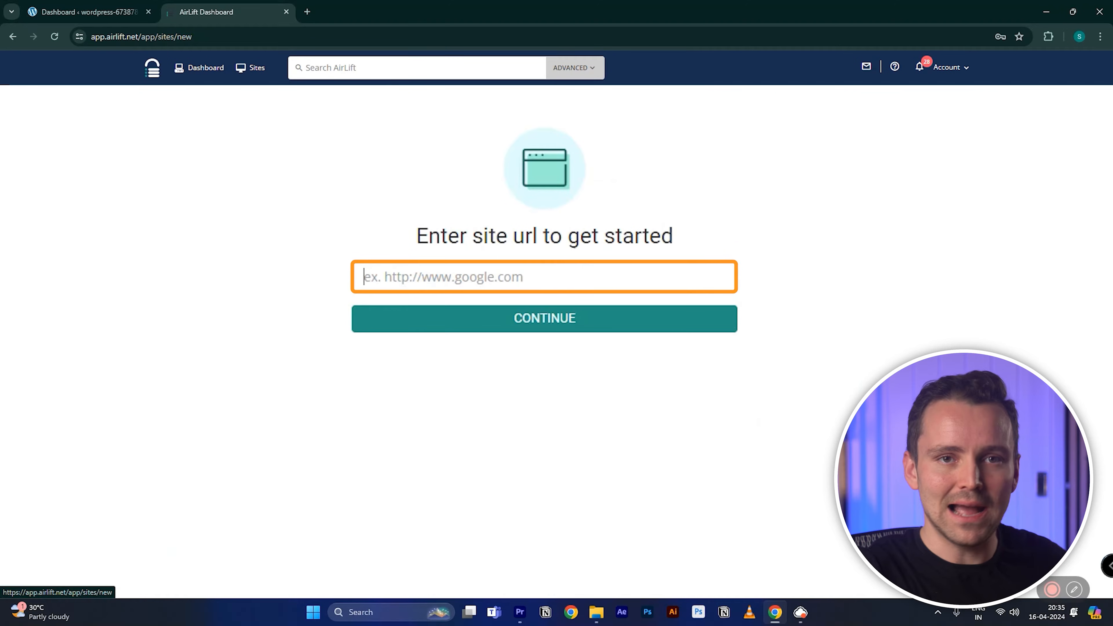
pyautogui.write('https://wordpress-673878-4448699.cloudwaysapps.com/')
pyautogui.click(457, 323)
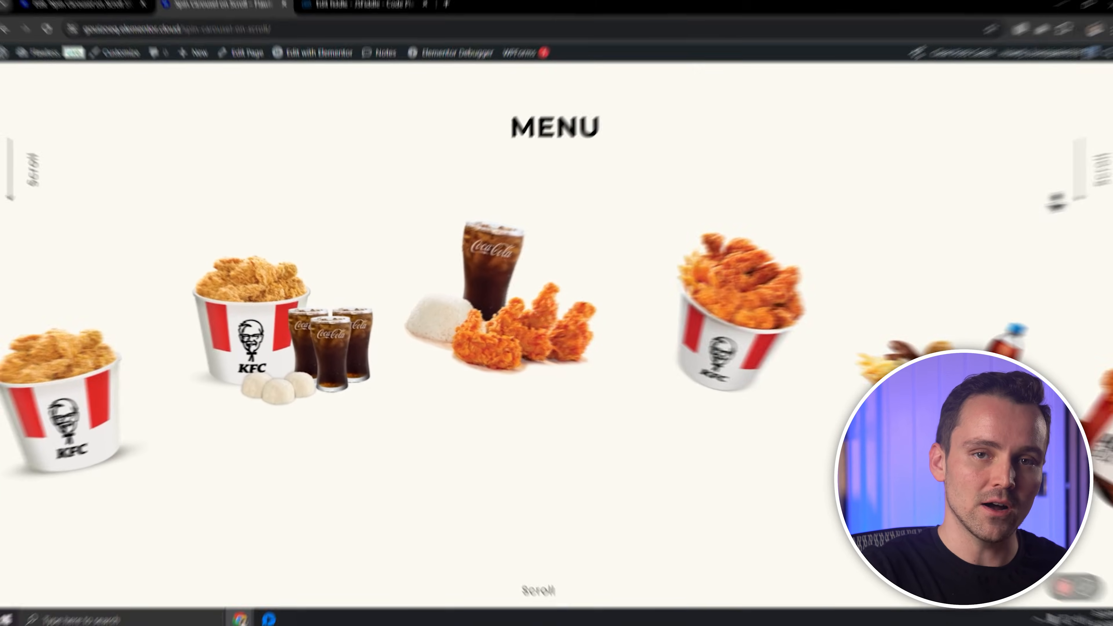
# Switch to the published Spin Carousel page and view how its menu carousel rotates on scroll
pyautogui.scroll(-14, 1041, 212)
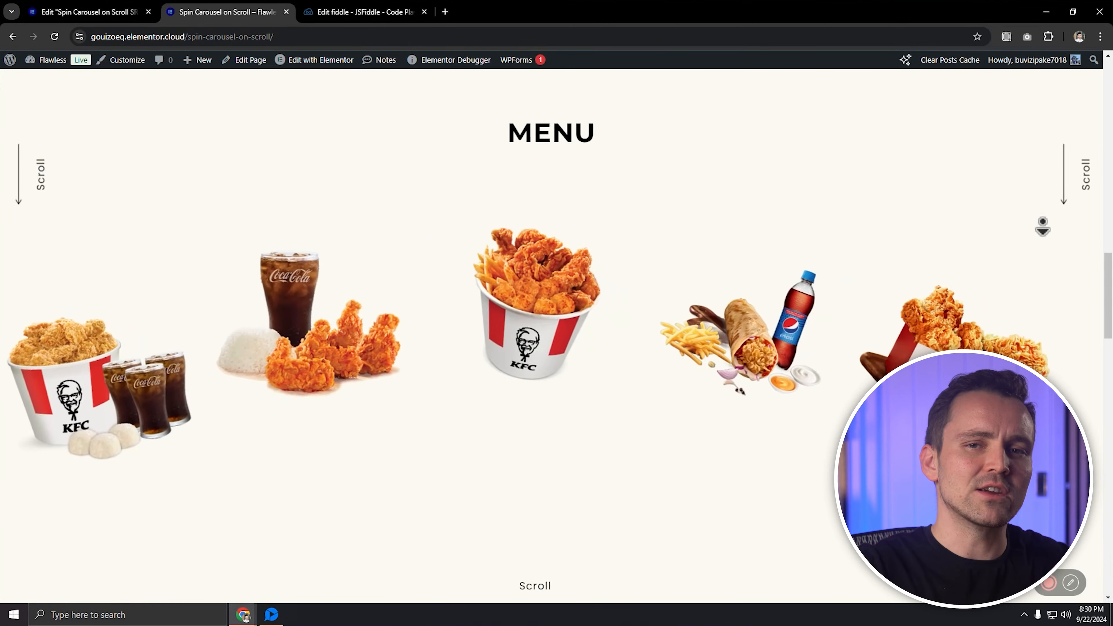
# Examine how the food images travel along the arc while scrolling through the published menu section down and back up
pyautogui.scroll(-14, 1042, 227)
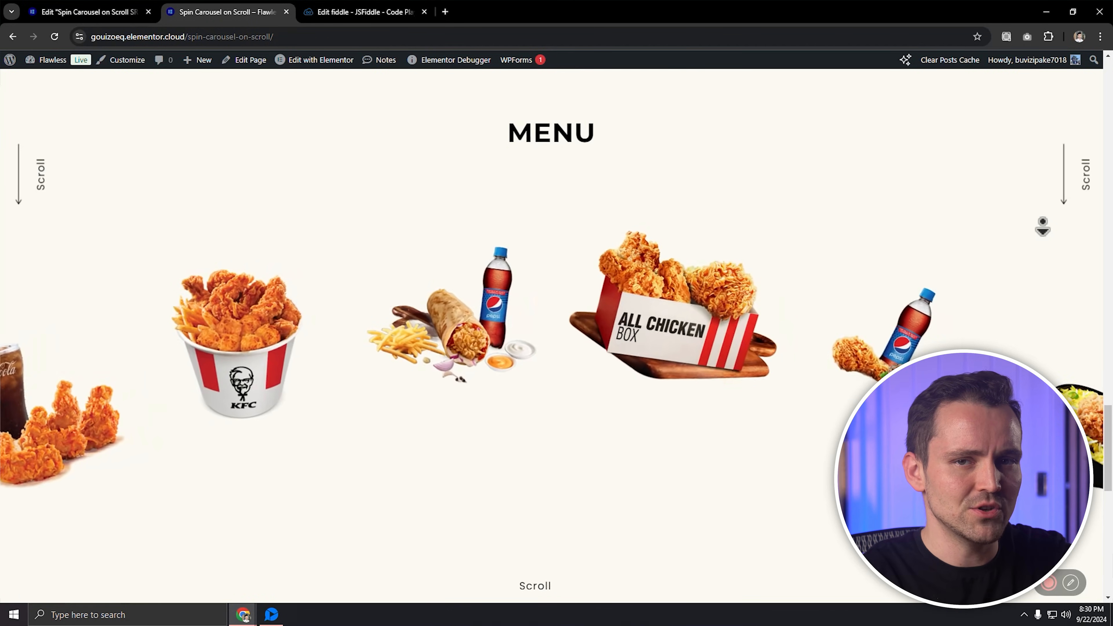
pyautogui.scroll(-5, 1042, 226)
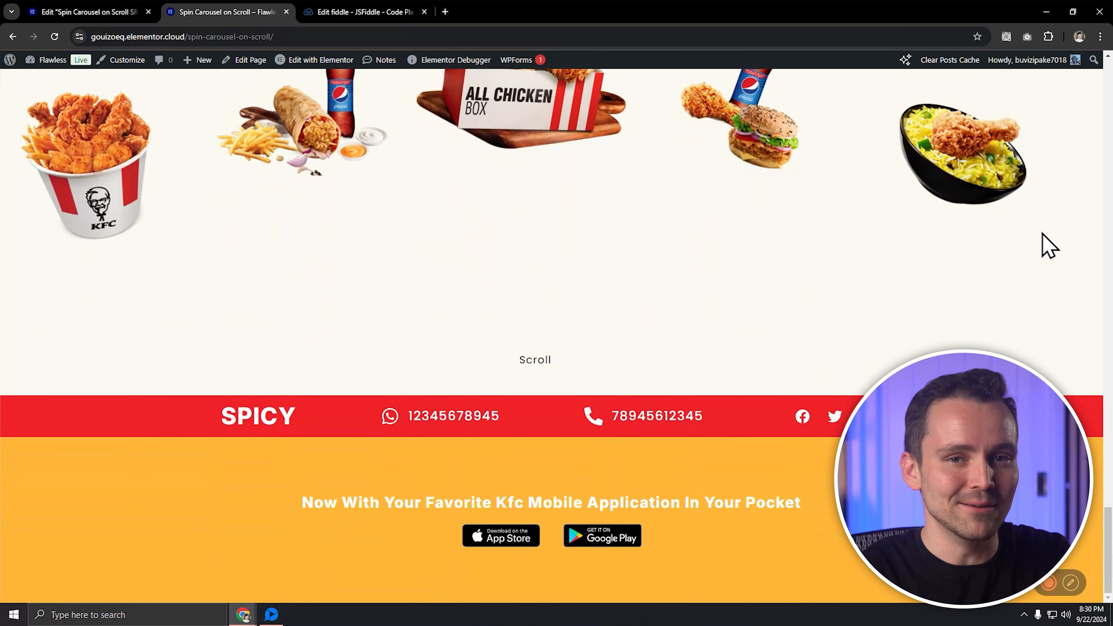
pyautogui.scroll(8, 556, 334)
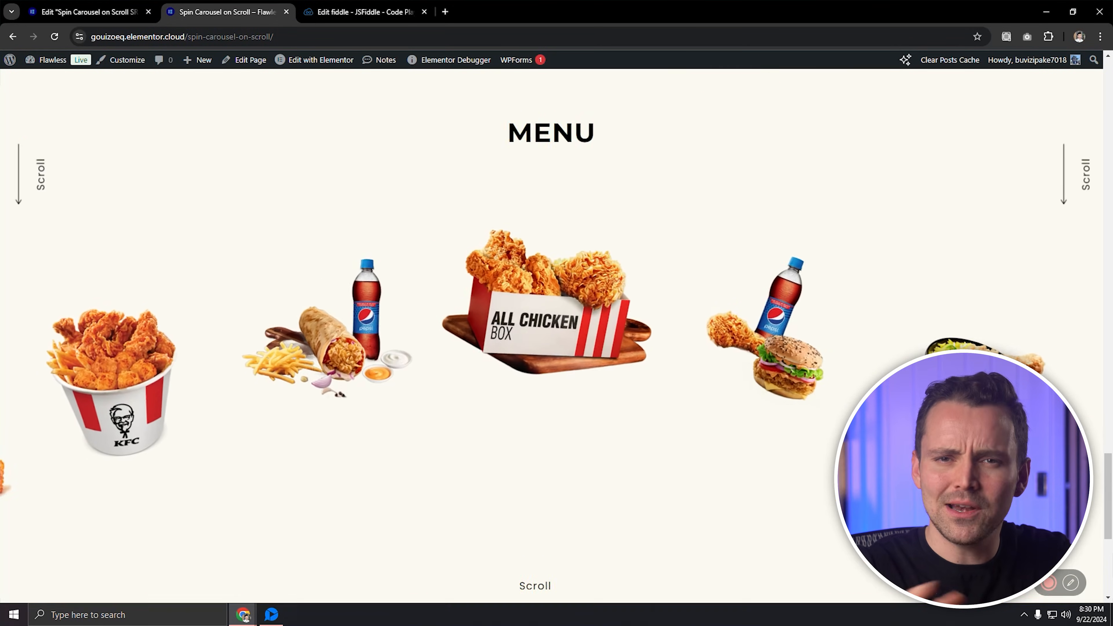
pyautogui.scroll(10, 556, 333)
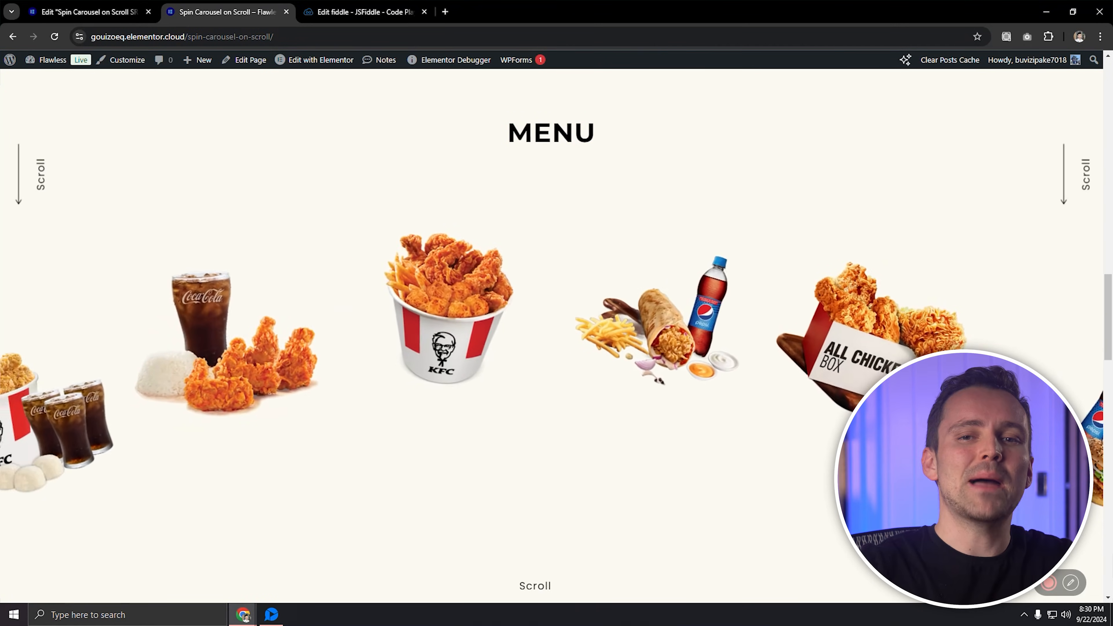
pyautogui.scroll(10, 556, 333)
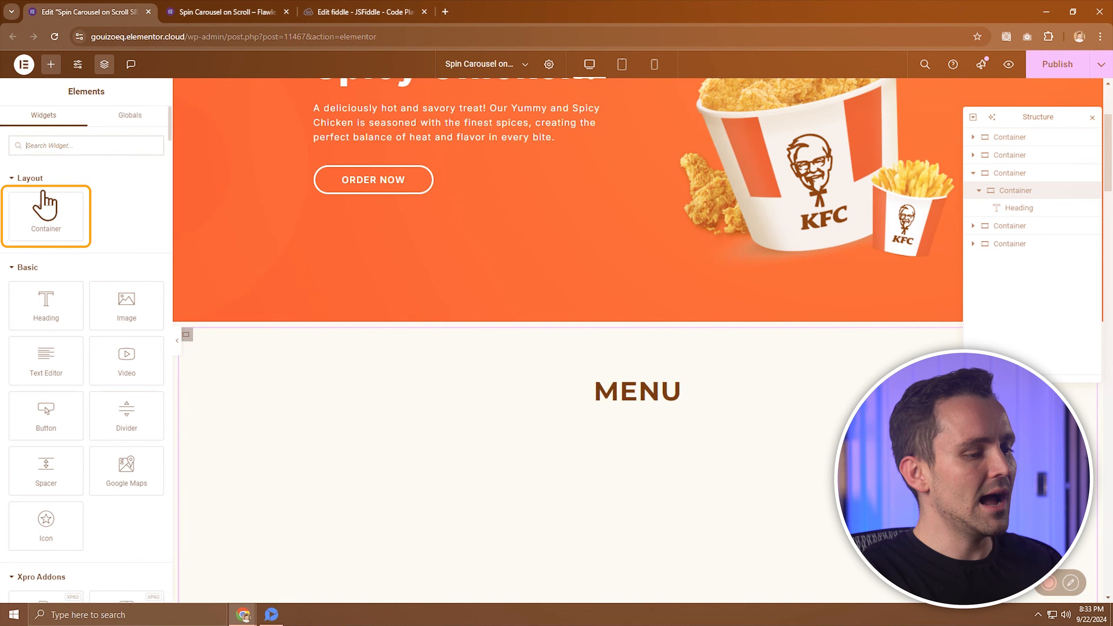
# Add a container below the MENU heading with a horizontal row direction and No Wrap
pyautogui.moveTo(37, 203); pyautogui.dragTo(670, 460)
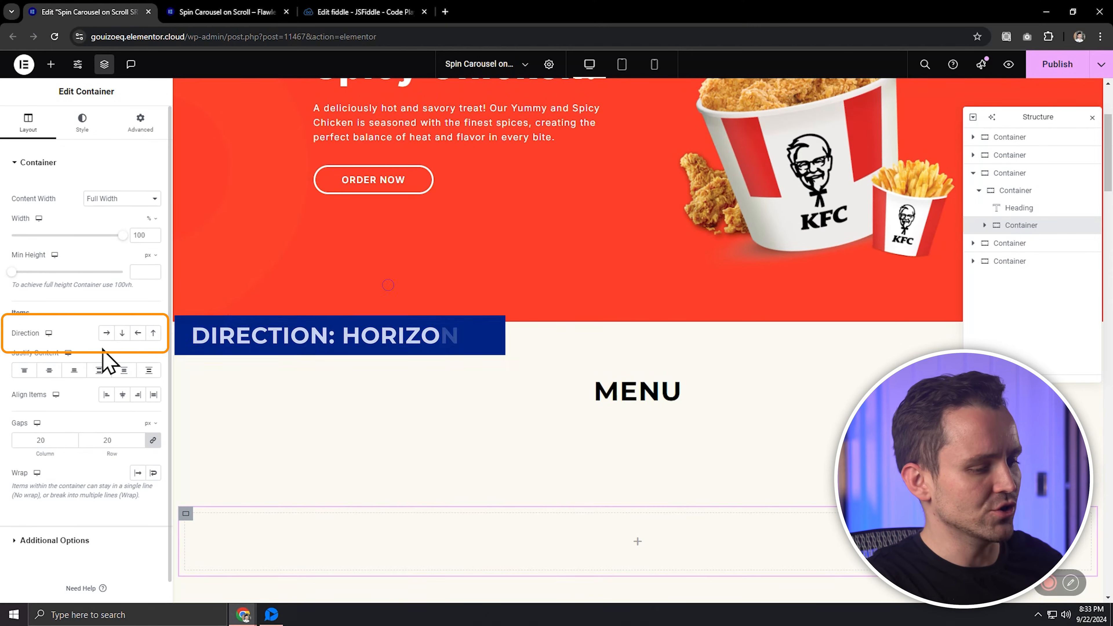
pyautogui.click(106, 336)
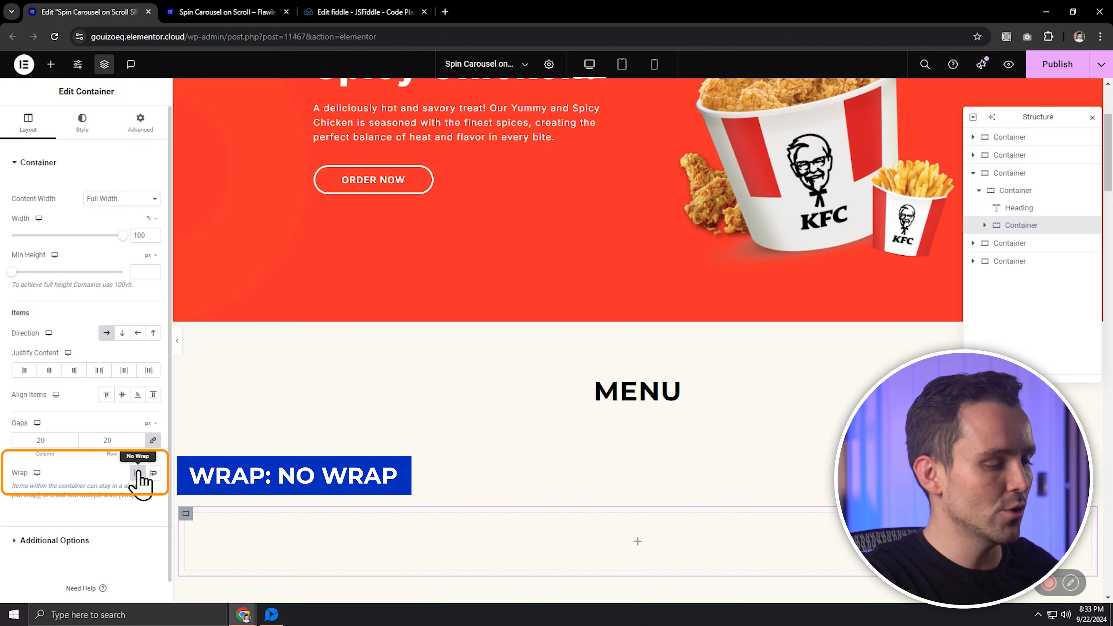
# Set the new container's transform Offset X to 50%
pyautogui.click(141, 125)
pyautogui.scroll(-4, 171, 395)
pyautogui.click(97, 448)
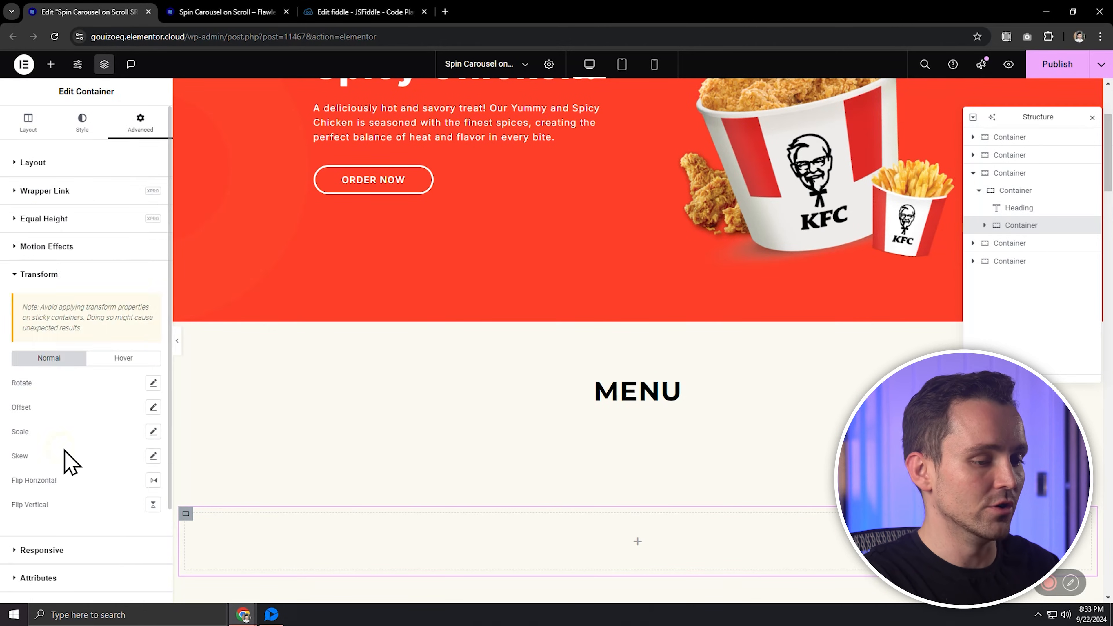
pyautogui.click(153, 407)
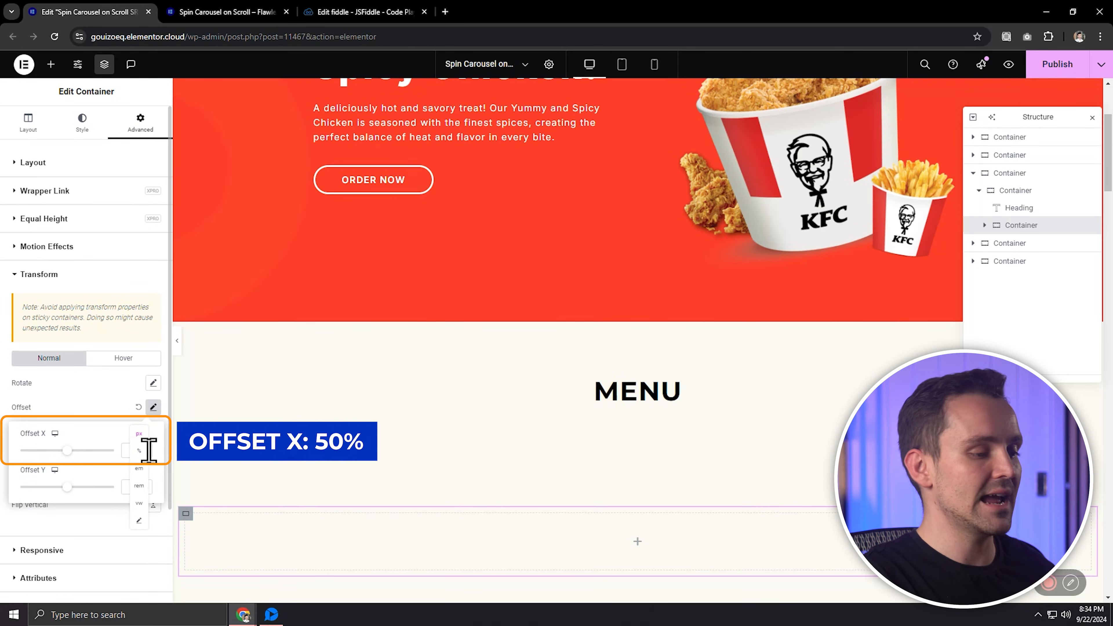
pyautogui.click(139, 451)
pyautogui.write('50')
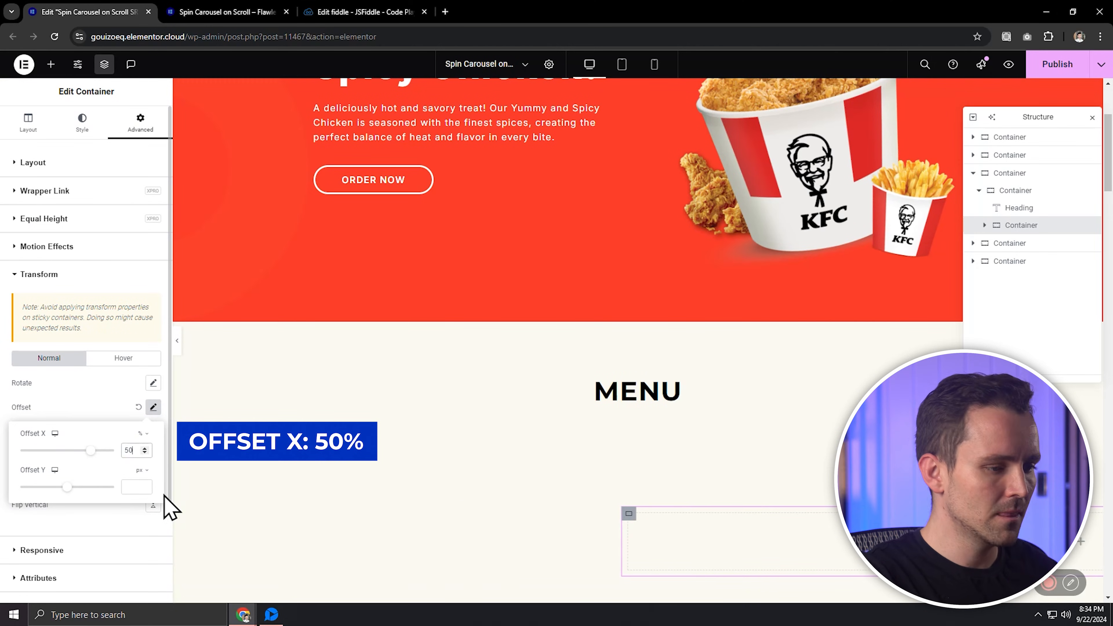
pyautogui.click(110, 373)
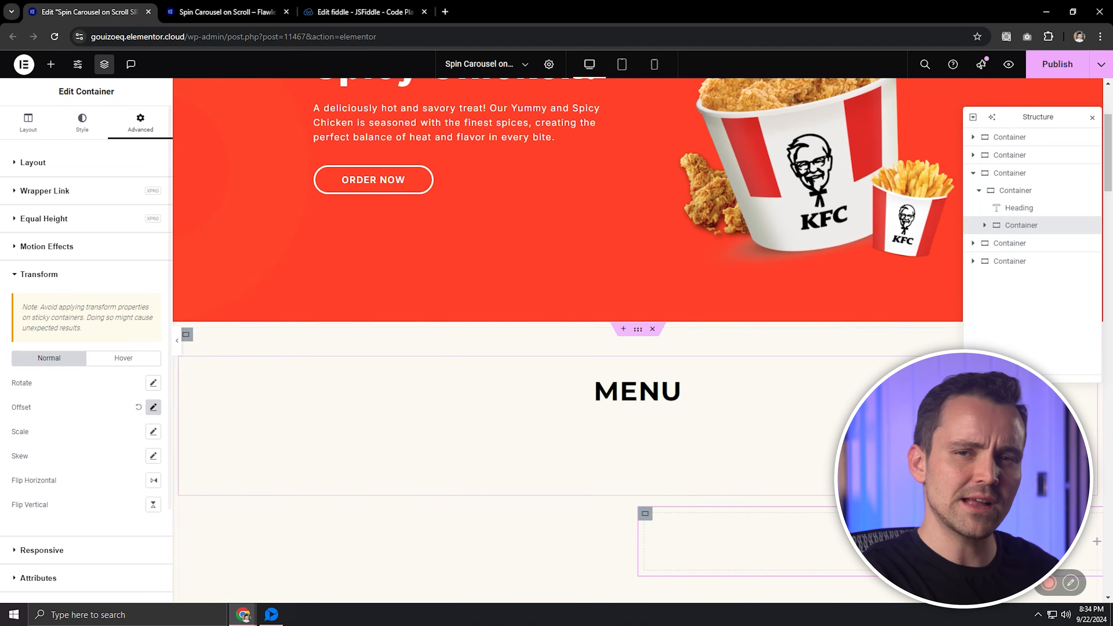
# Add an Image widget inside the offset container and assign it the chicken bucket picture image-11.png from the media library
pyautogui.scroll(-5, 1106, 210)
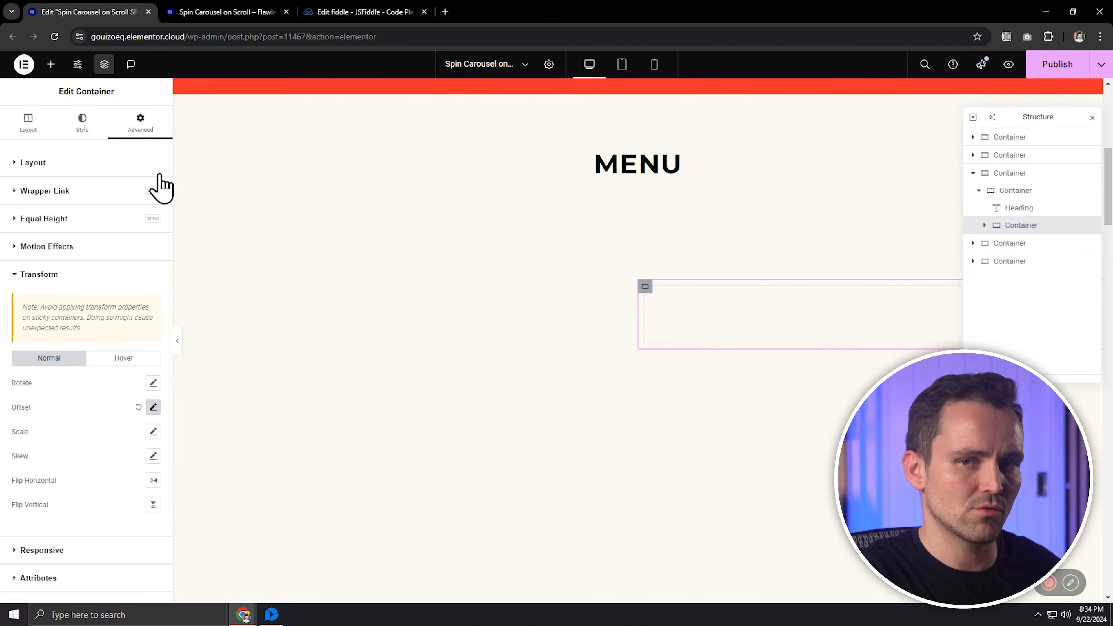
pyautogui.click(51, 65)
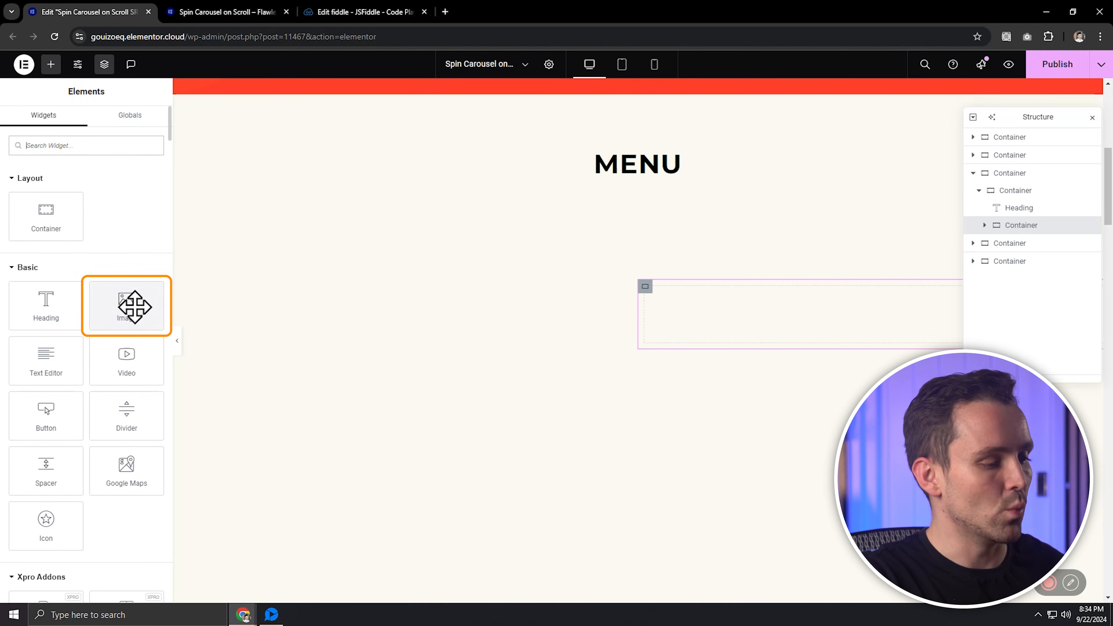
pyautogui.moveTo(132, 306); pyautogui.dragTo(882, 323)
pyautogui.click(102, 243)
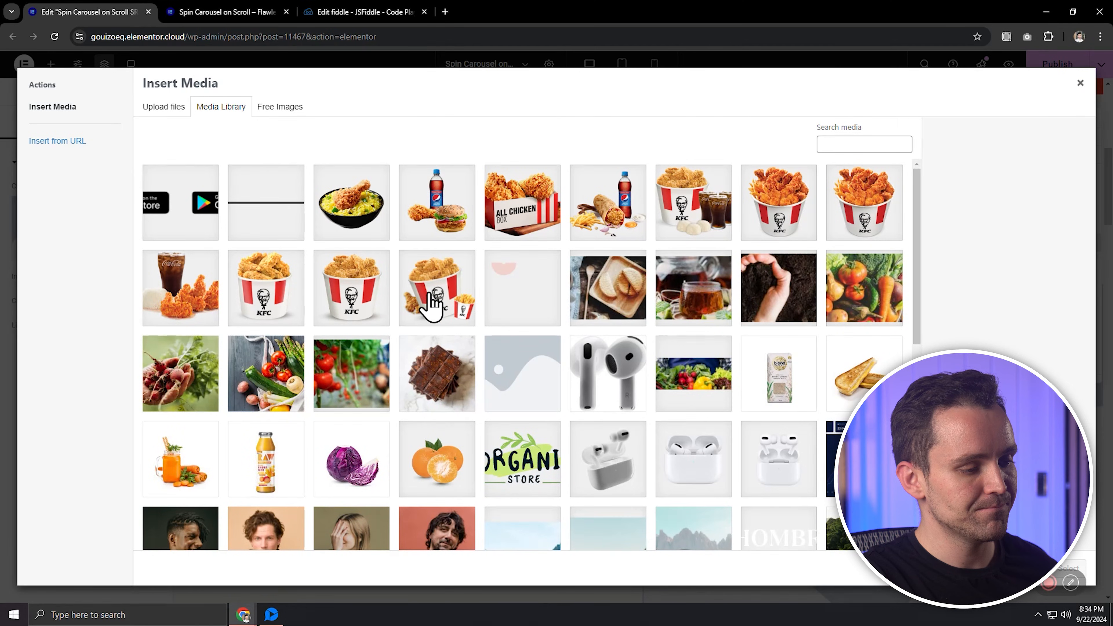
pyautogui.click(431, 292)
pyautogui.click(380, 295)
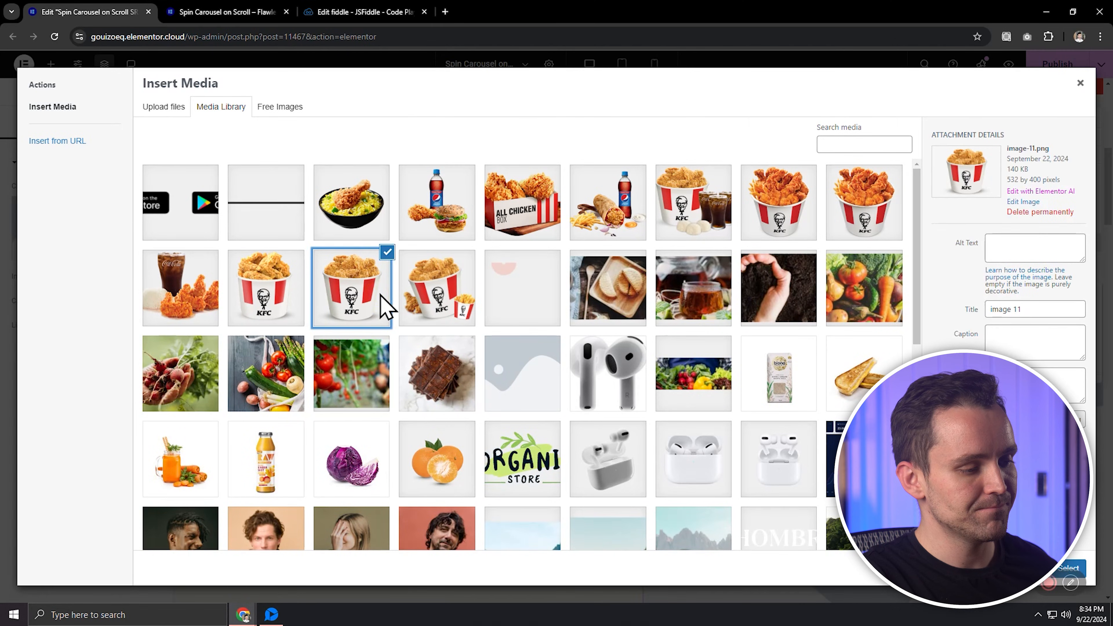
pyautogui.click(1079, 570)
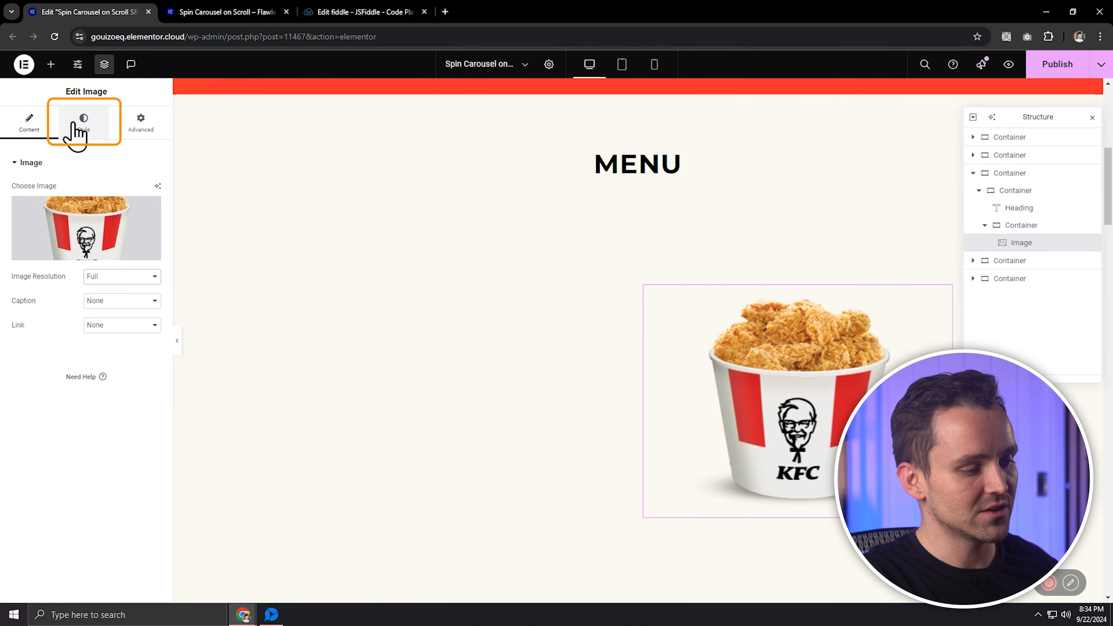
# Set the bucket image's width to 80%
pyautogui.click(73, 123)
pyautogui.click(147, 226)
pyautogui.write('80')
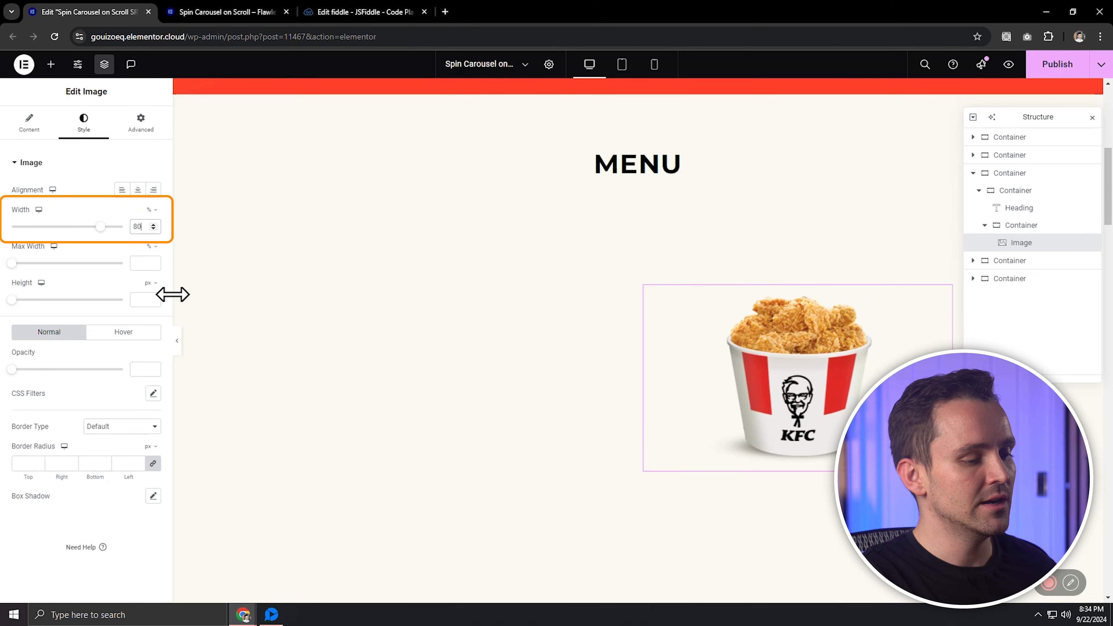
# Set the bucket image's position to Absolute and give it the CSS class slide
pyautogui.click(145, 132)
pyautogui.click(131, 423)
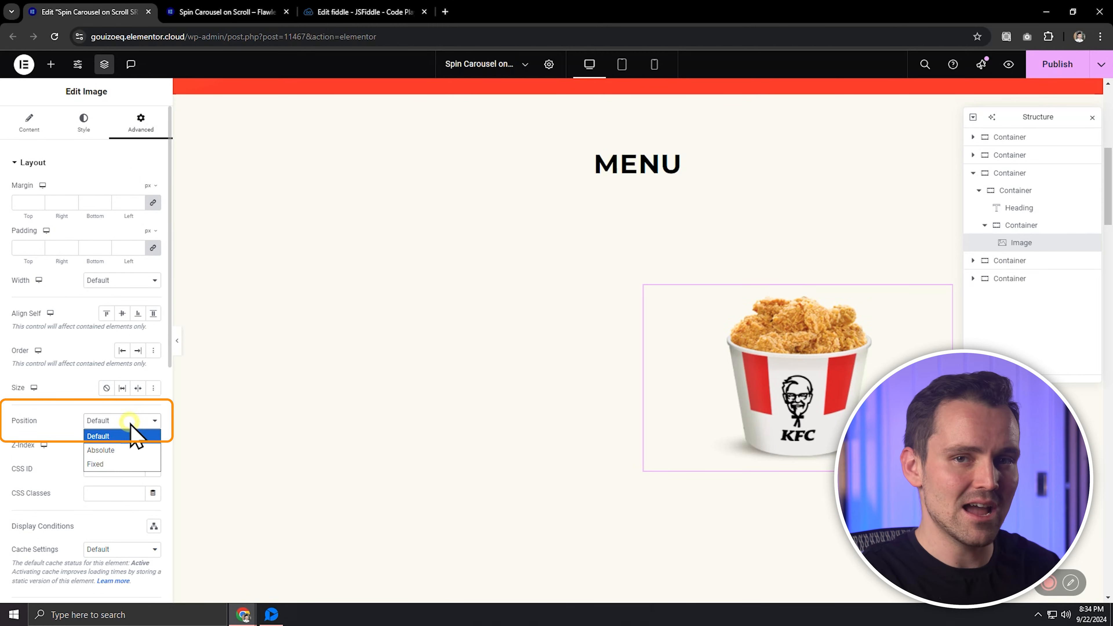
pyautogui.click(131, 449)
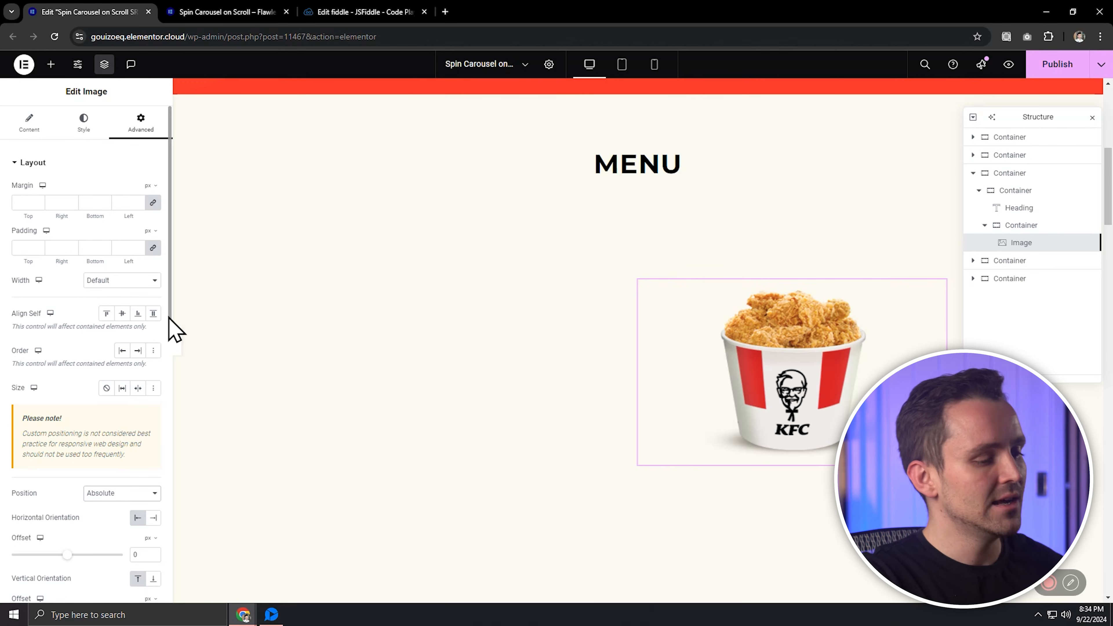
pyautogui.scroll(-10, 168, 317)
pyautogui.moveTo(173, 314); pyautogui.dragTo(171, 263)
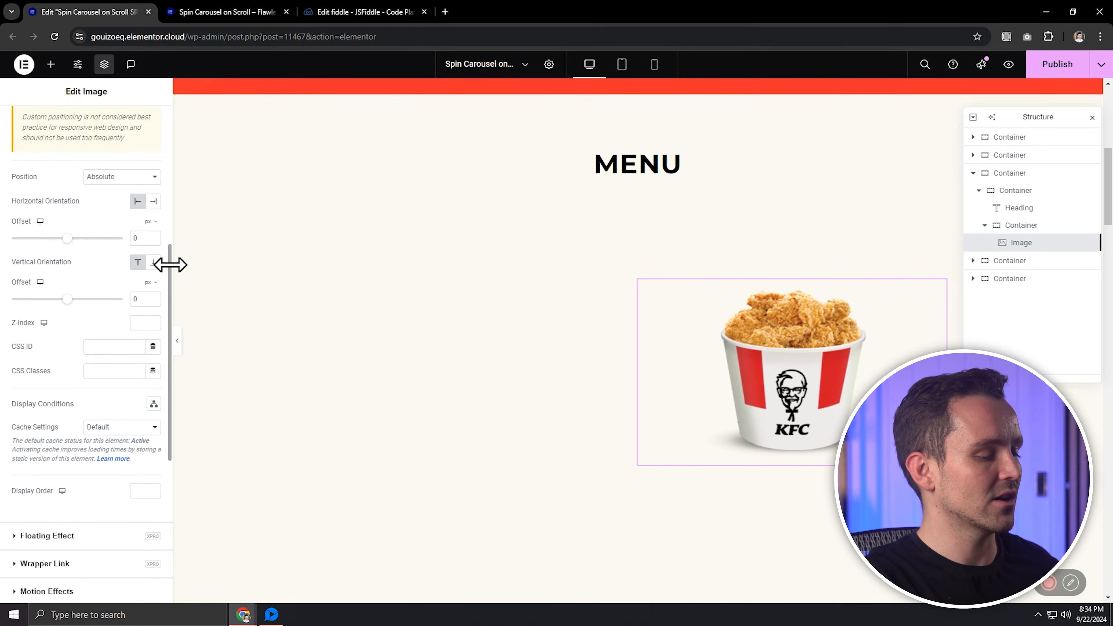
pyautogui.click(110, 370)
pyautogui.write('slide')
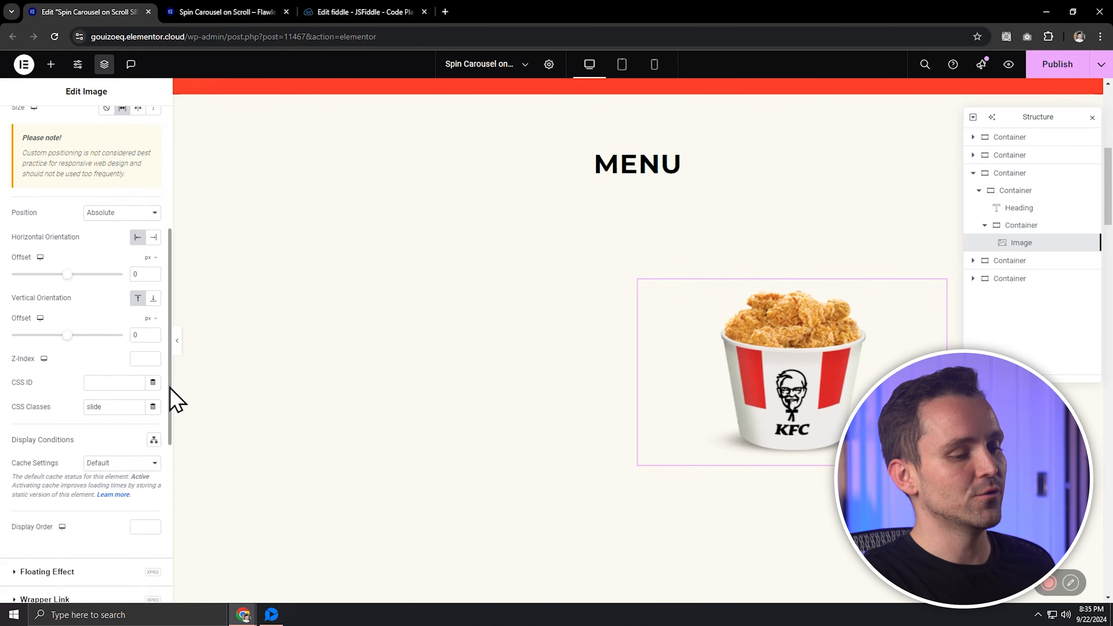
# Set the bucket image's transform Offset X to -130%
pyautogui.scroll(-5, 70, 421)
pyautogui.click(70, 418)
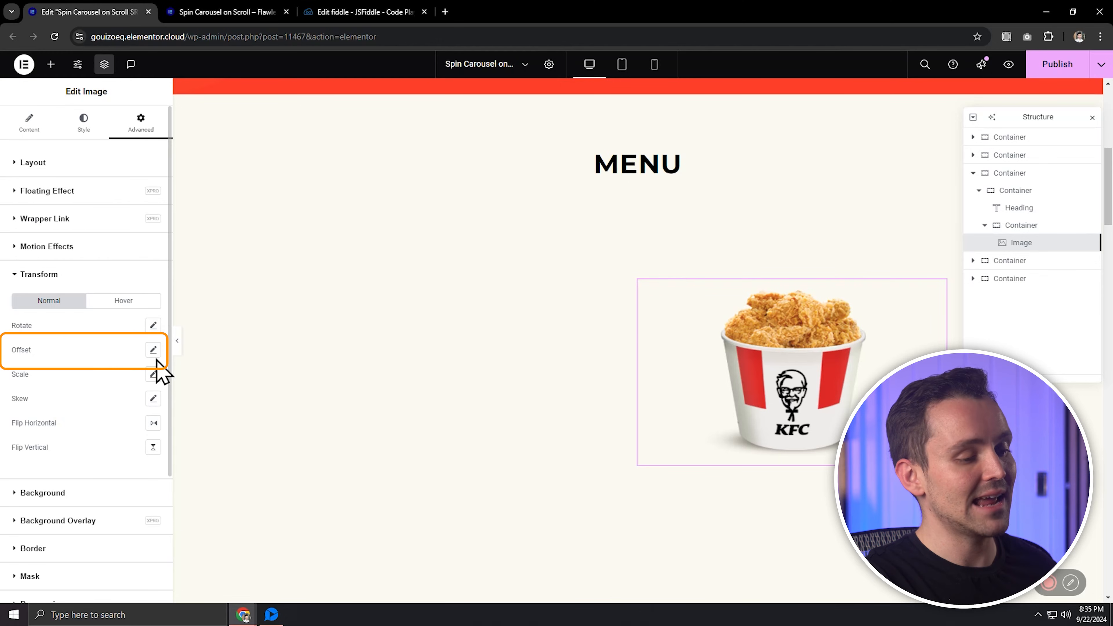
pyautogui.click(154, 351)
pyautogui.click(147, 394)
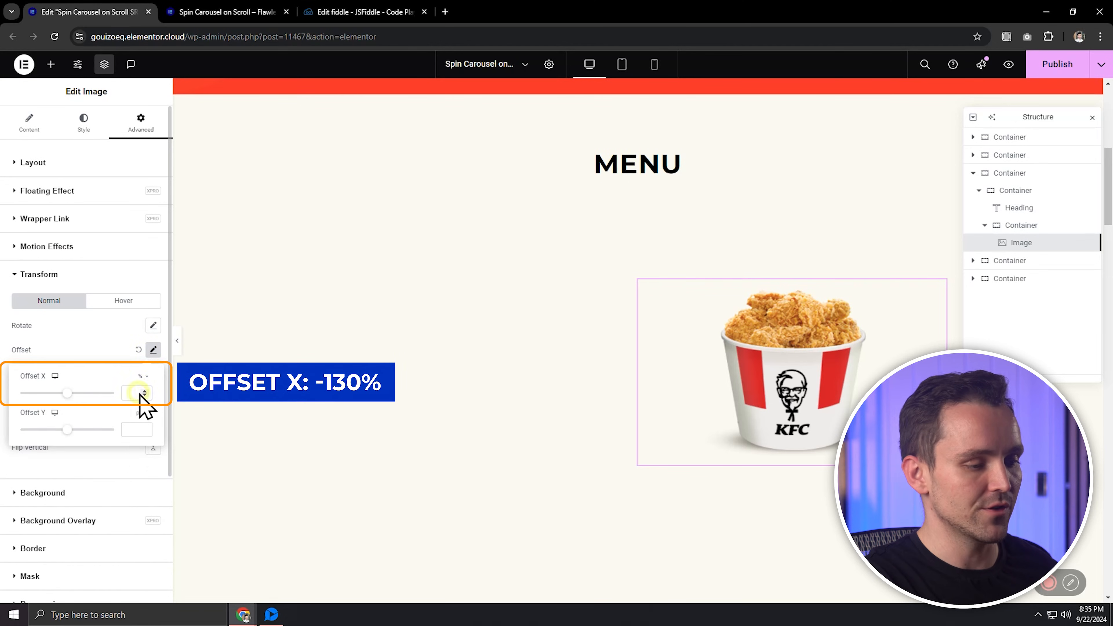
pyautogui.write('-1')
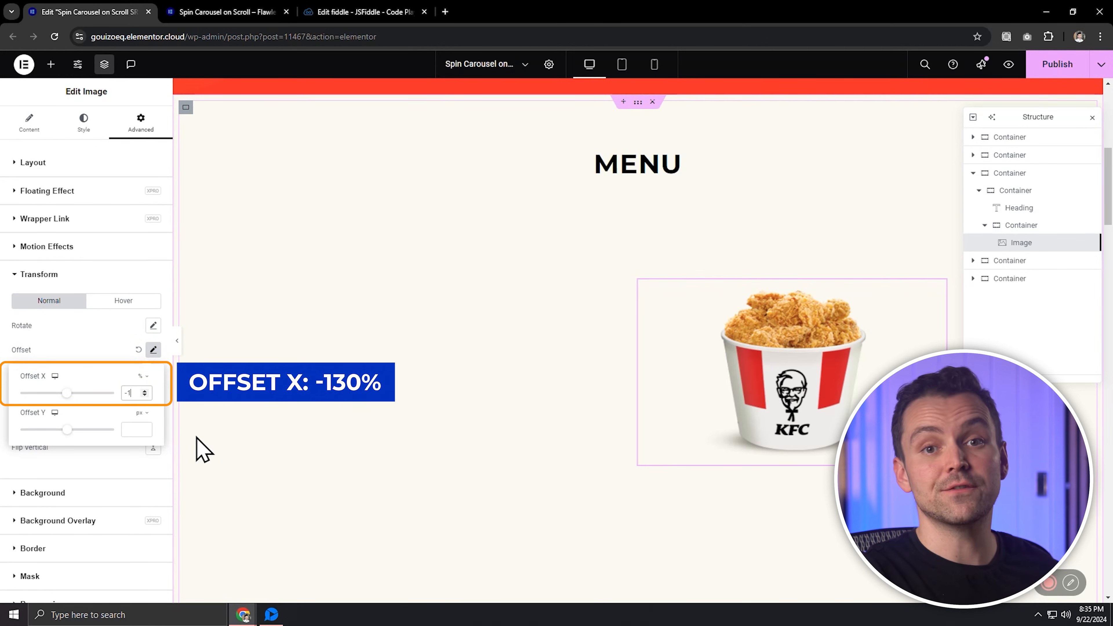
pyautogui.write('30')
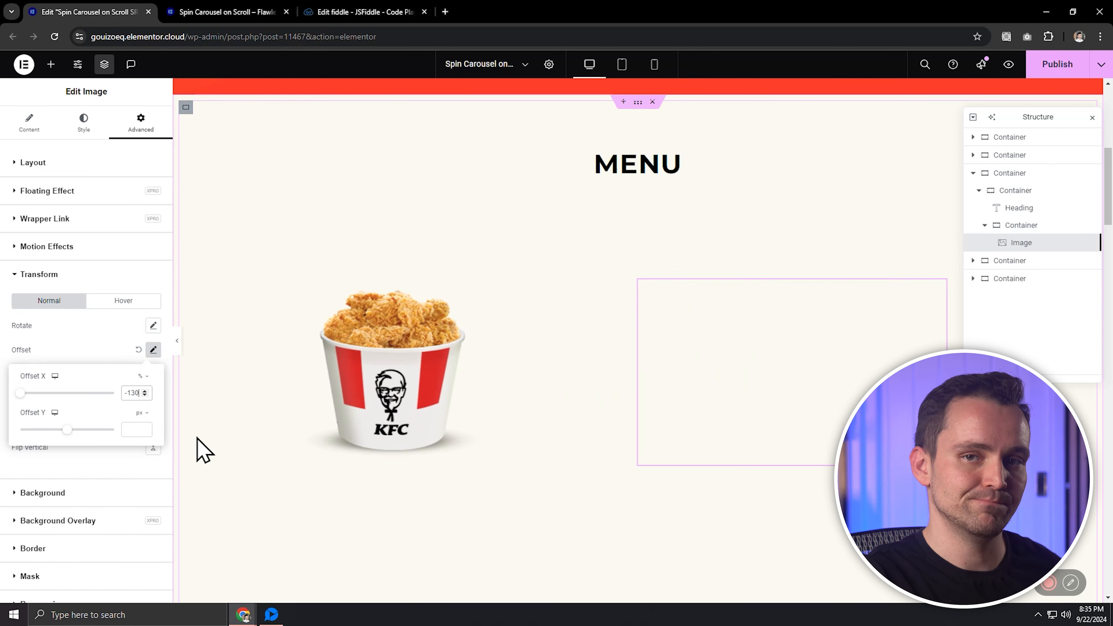
pyautogui.click(112, 350)
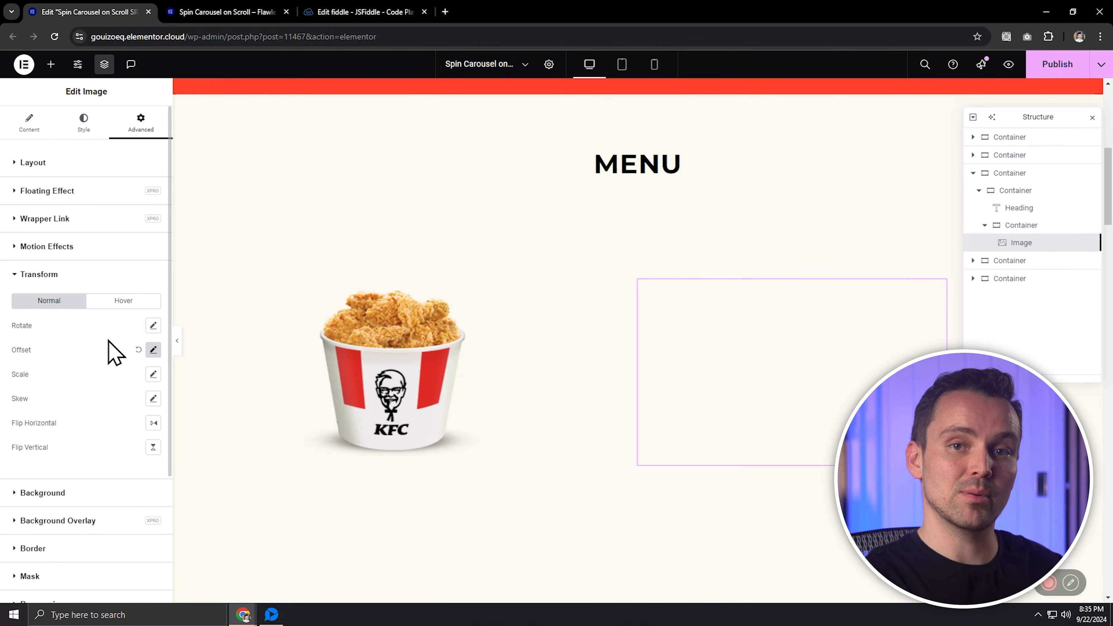
# Duplicate the Image widget in the structure and open the image selection for the copy
pyautogui.click(29, 127)
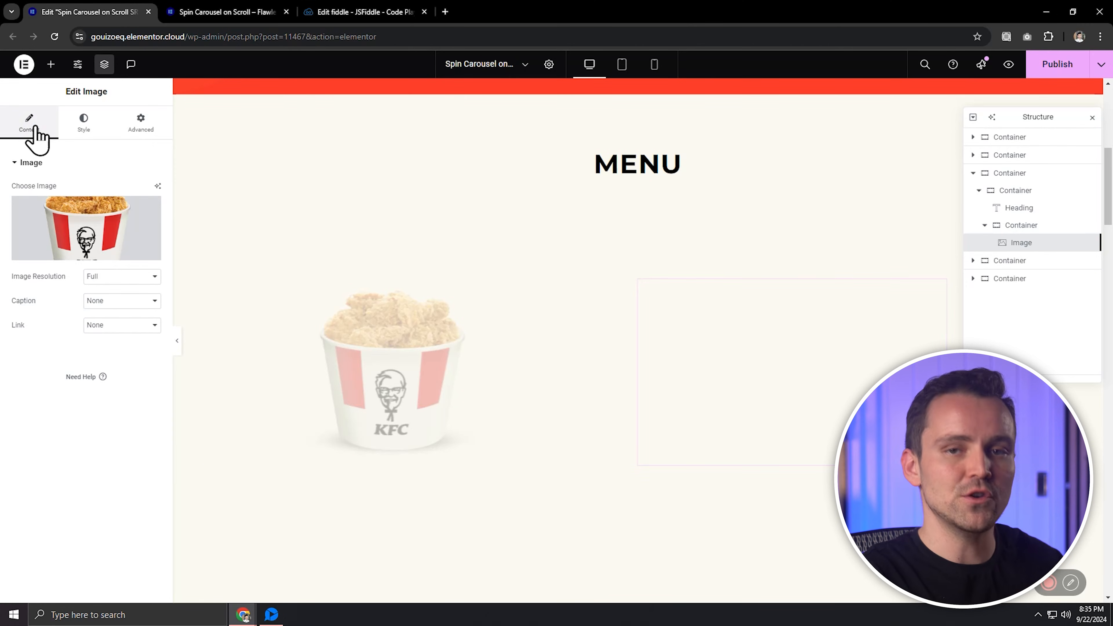
pyautogui.rightClick(1020, 248)
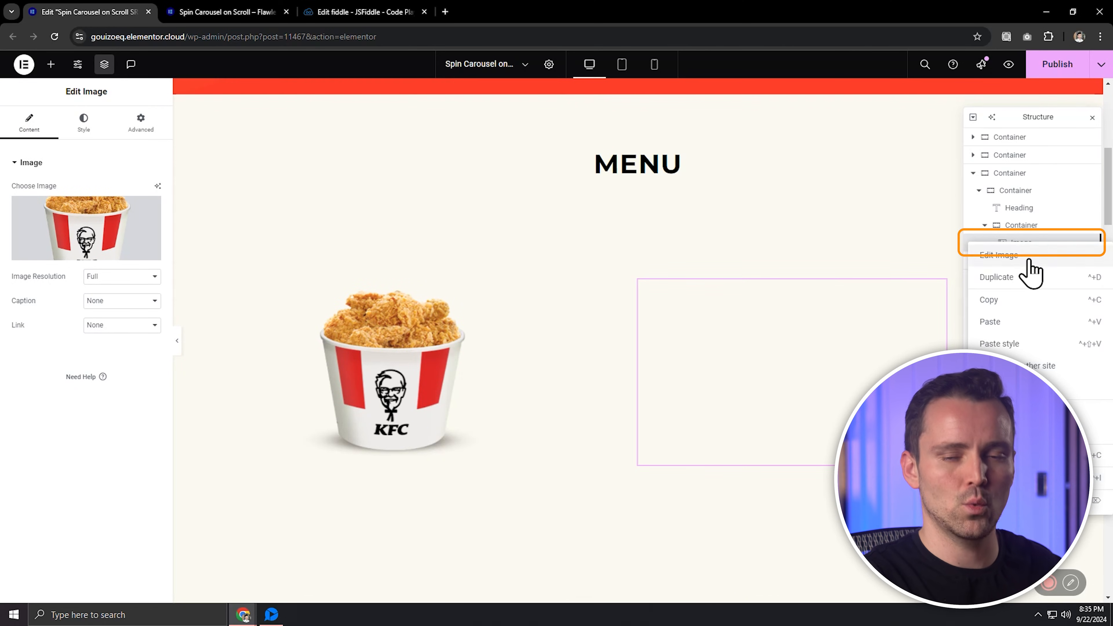
pyautogui.click(1031, 277)
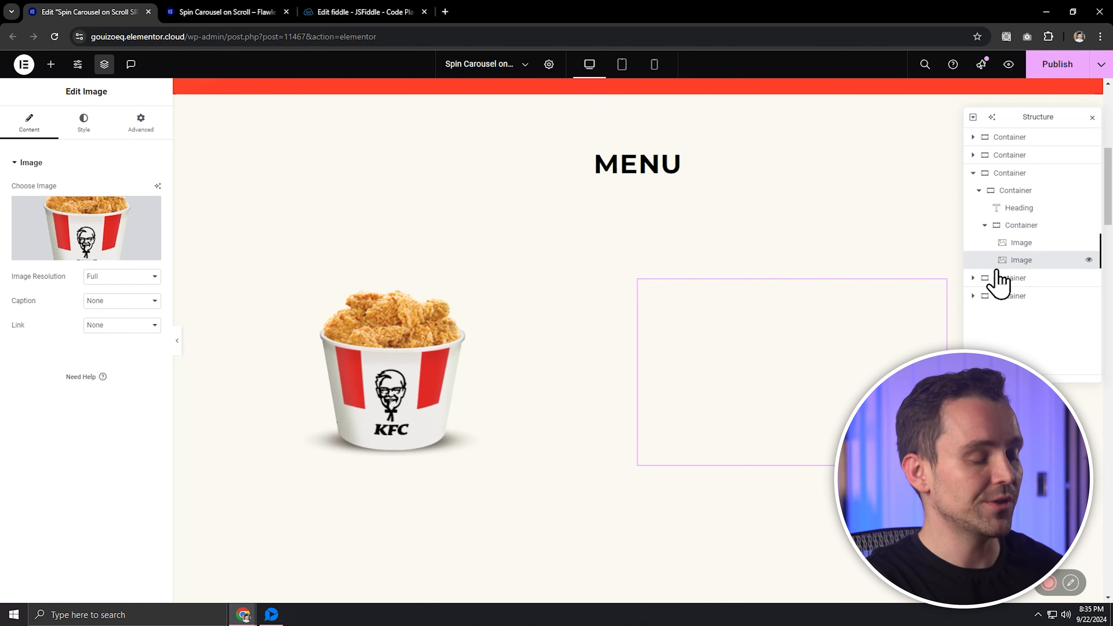
pyautogui.click(81, 200)
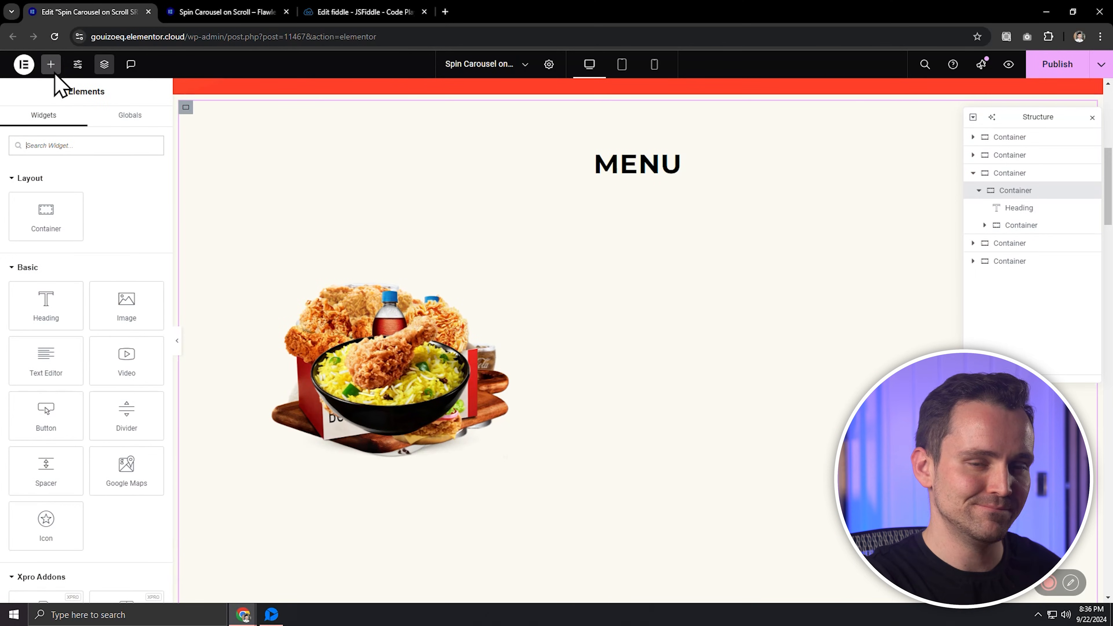
# Add an HTML widget after the images inside their container and paste the GSAP ScrollTrigger carousel script into it
pyautogui.write('html')
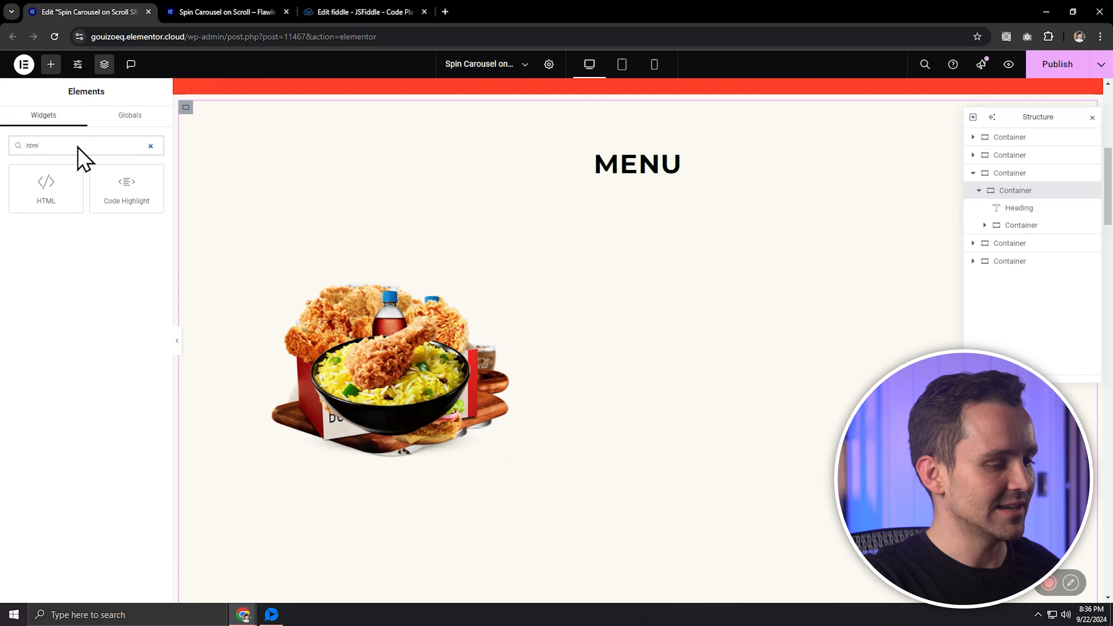
pyautogui.moveTo(44, 187); pyautogui.dragTo(679, 285)
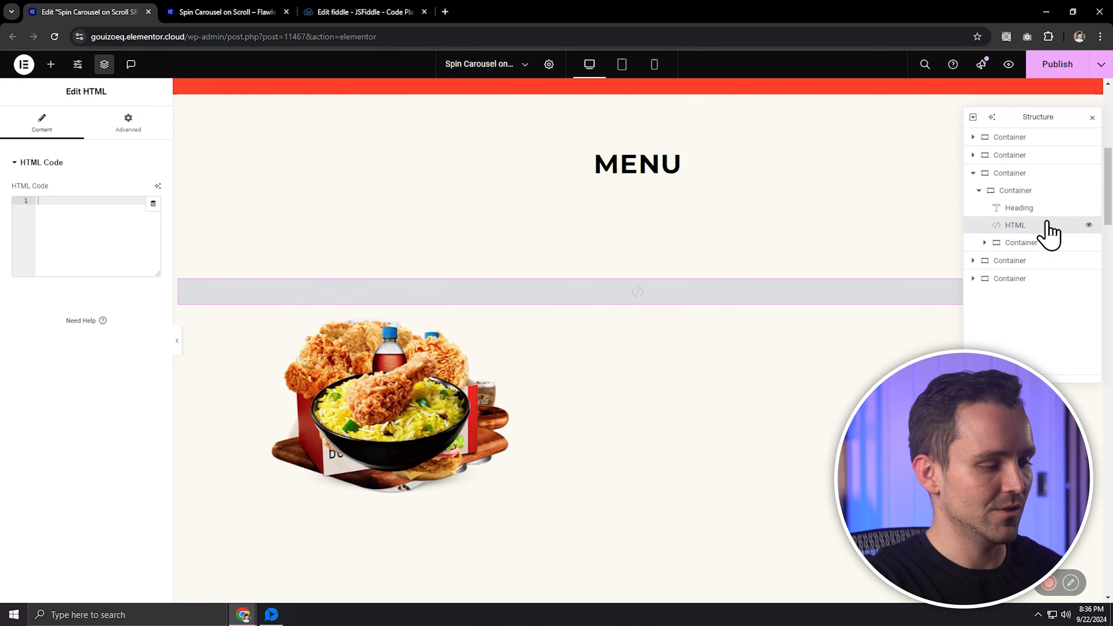
pyautogui.moveTo(1050, 230); pyautogui.dragTo(614, 298)
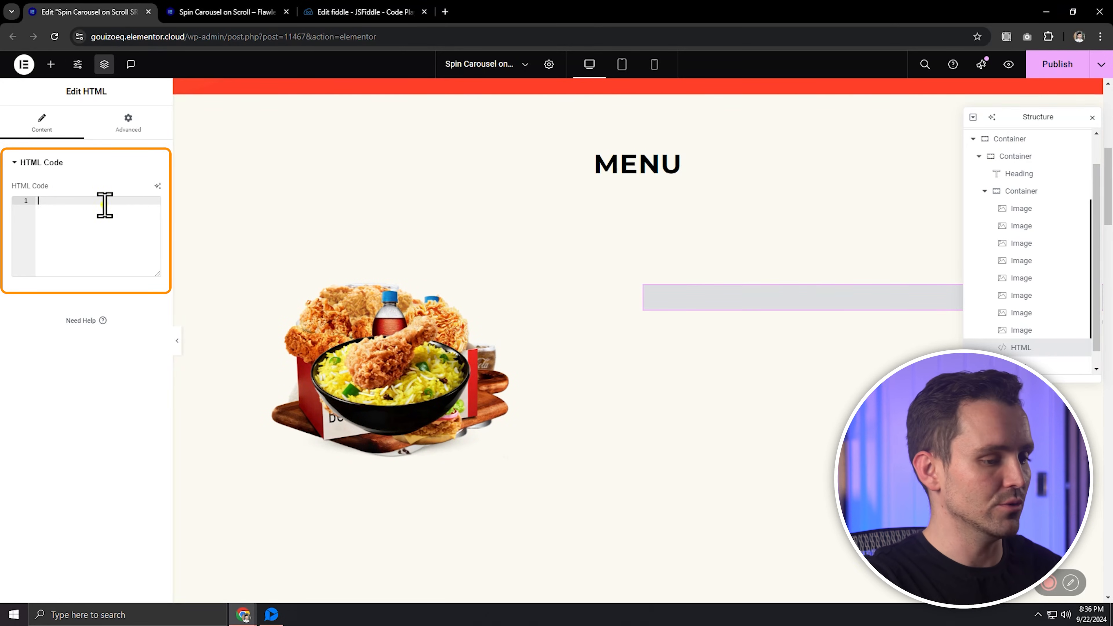
pyautogui.hotkey('ctrl', 'v')
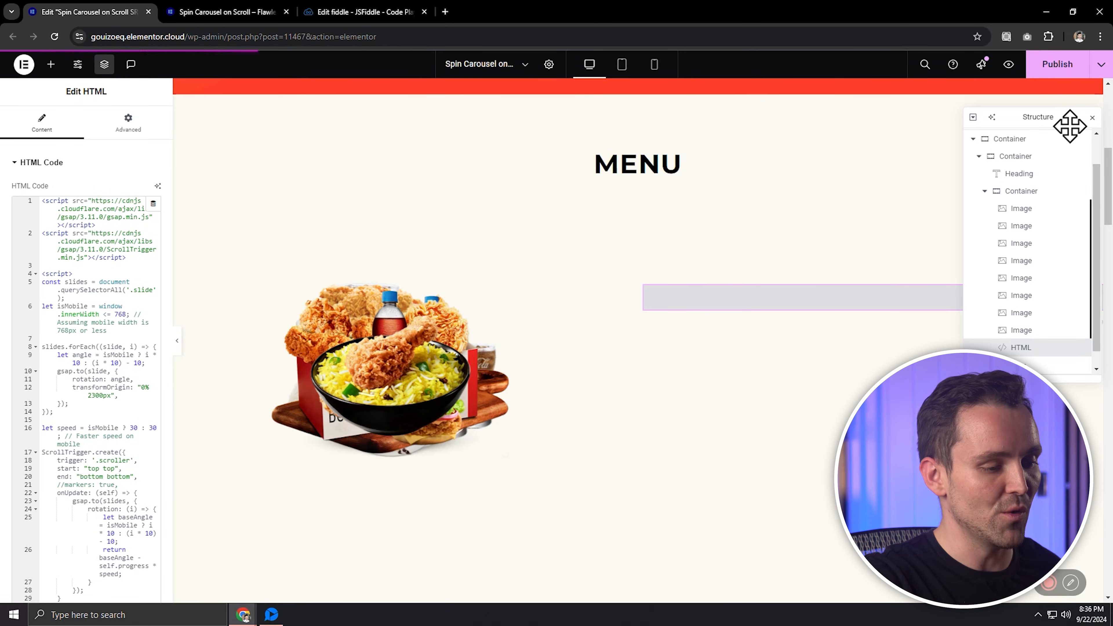
# Preview the page and check how the new menu carousel behaves on scroll
pyautogui.click(1010, 65)
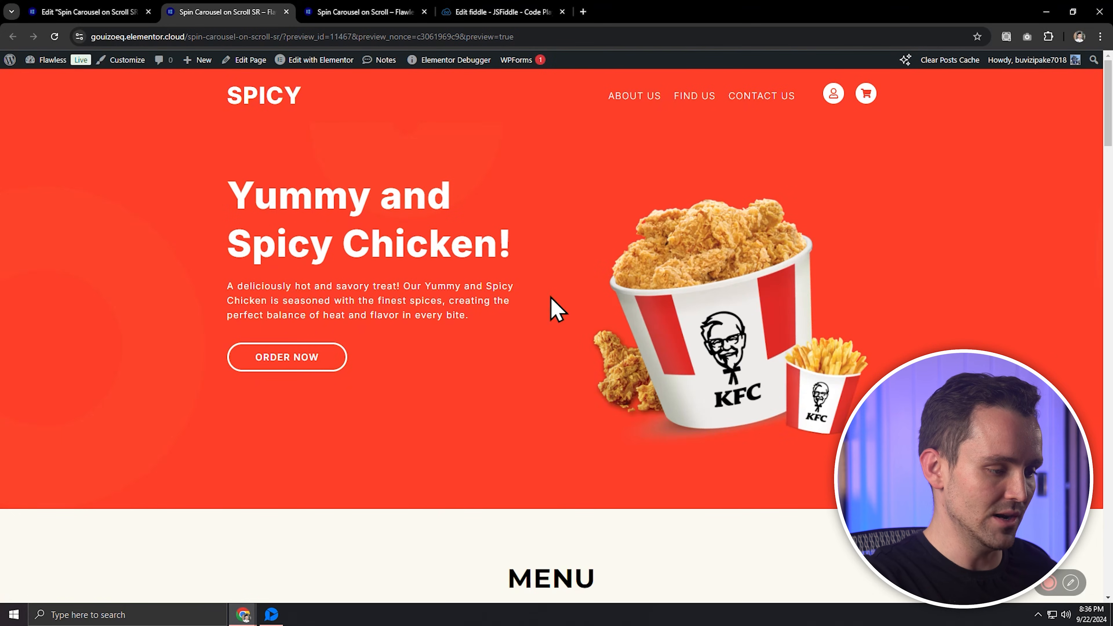
pyautogui.moveTo(1108, 127); pyautogui.dragTo(1108, 237)
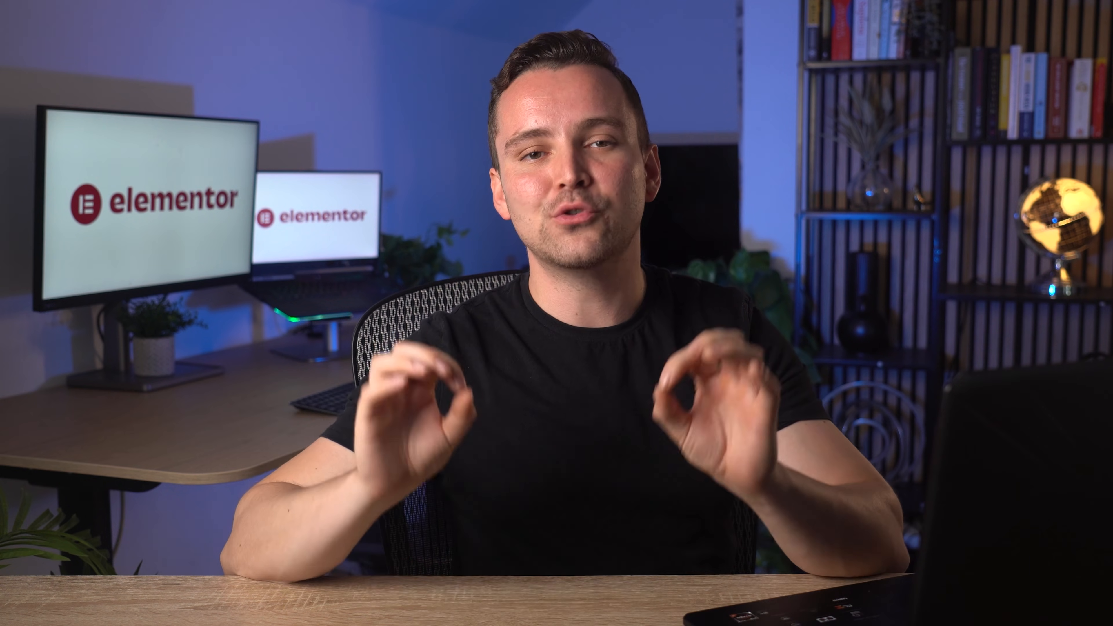